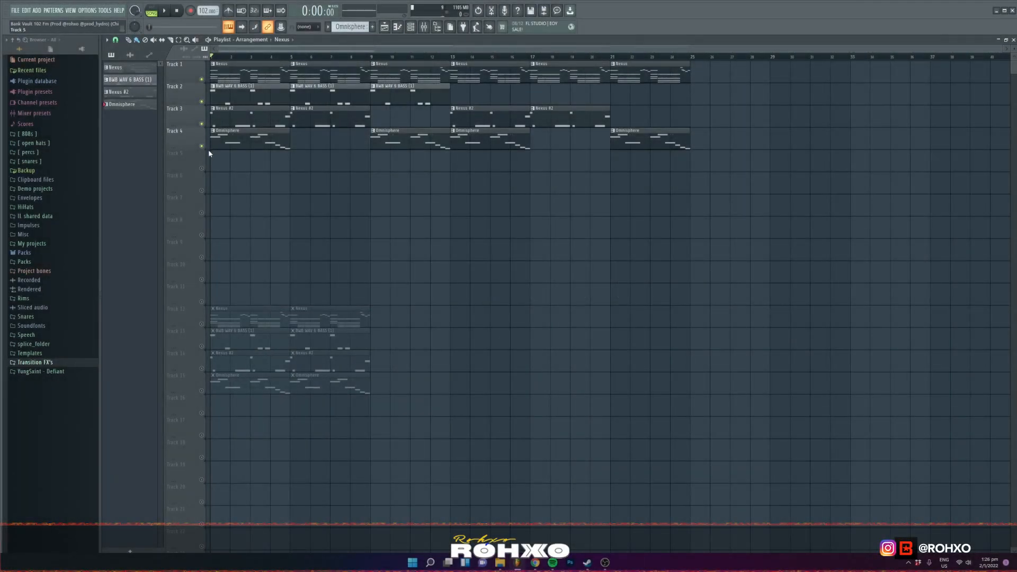
Step: Play the opening of the arrangement, and audition the first Nexus pattern in the piano roll
{"action": "key", "text": "space"}
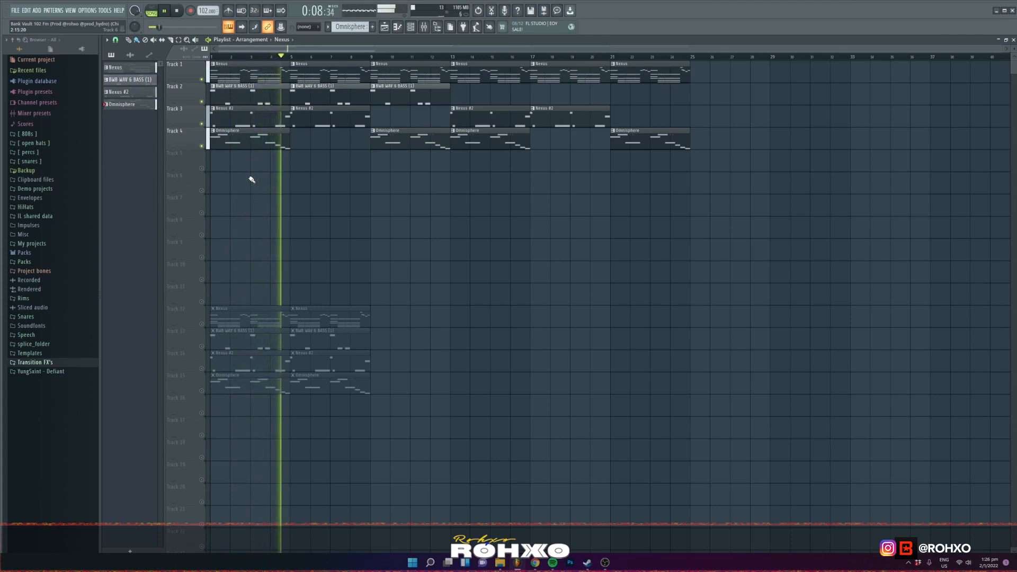
{"action": "key", "text": "space"}
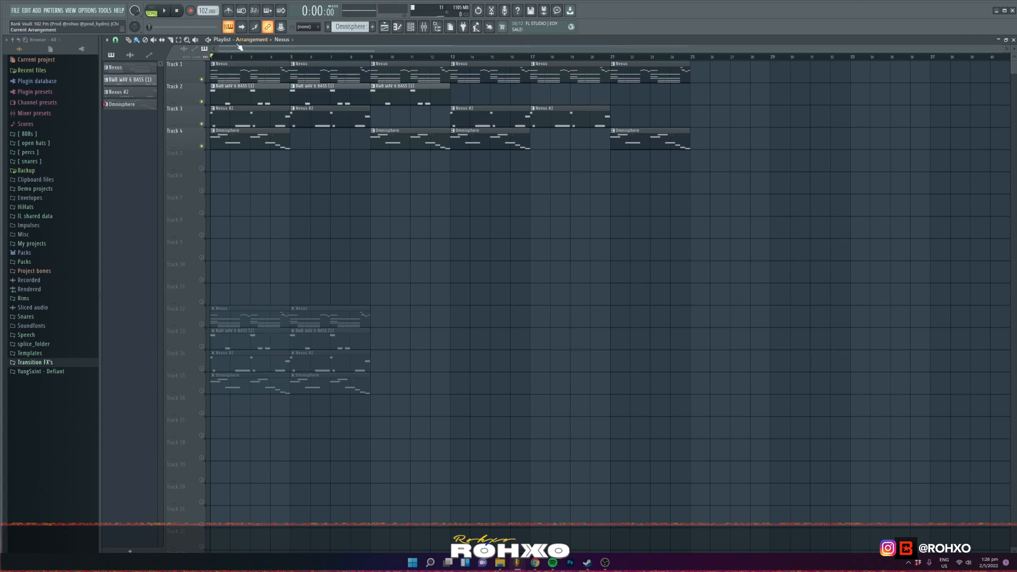
{"action": "double_click", "coordinate": [232, 74]}
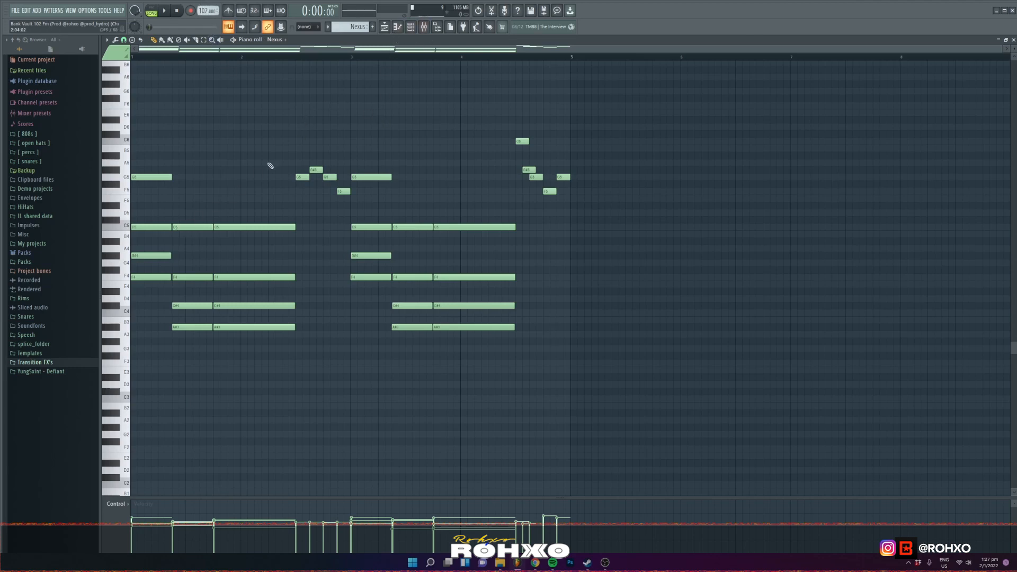
{"action": "key", "text": "space"}
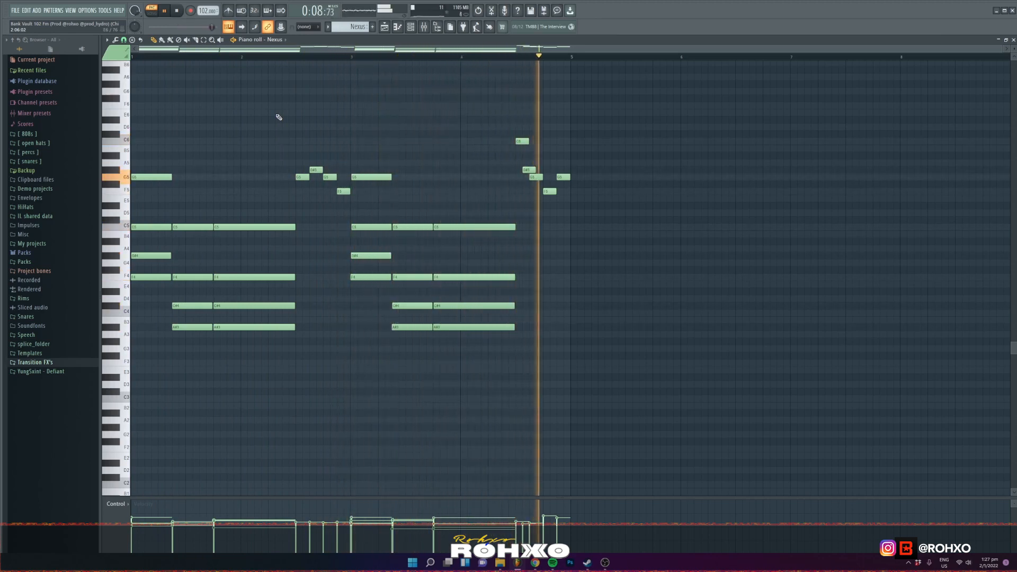
{"action": "key", "text": "space"}
Step: Inspect the Nexus Grandpiano preset loaded on the first Nexus channel
{"action": "left_click", "coordinate": [411, 26]}
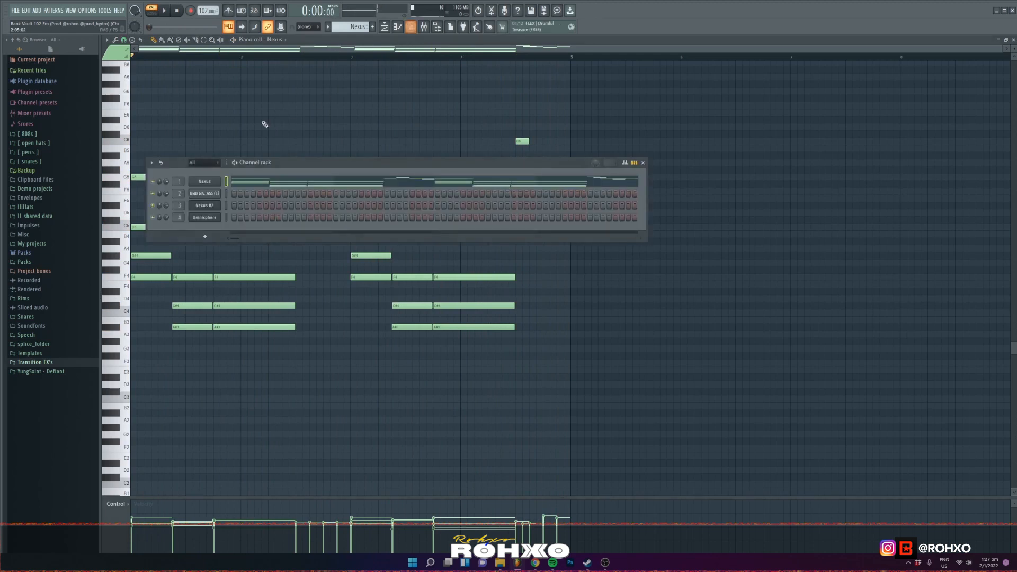
{"action": "left_click", "coordinate": [210, 183]}
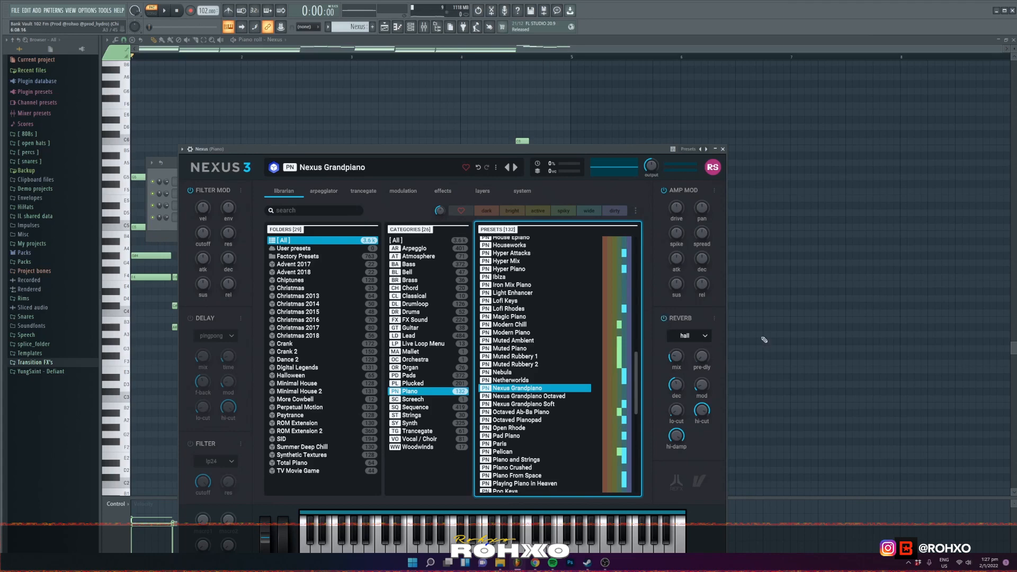
{"action": "left_click", "coordinate": [794, 334]}
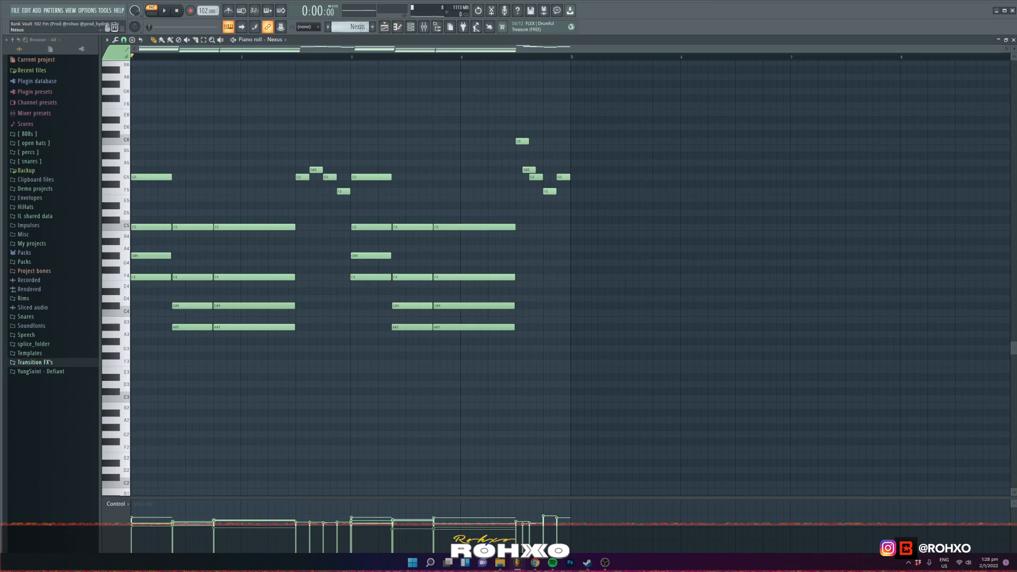
Step: Audition the BWB WAV 6 BASS (1) pattern in the piano roll
{"action": "scroll", "coordinate": [361, 27], "scroll_direction": "down", "scroll_amount": 1}
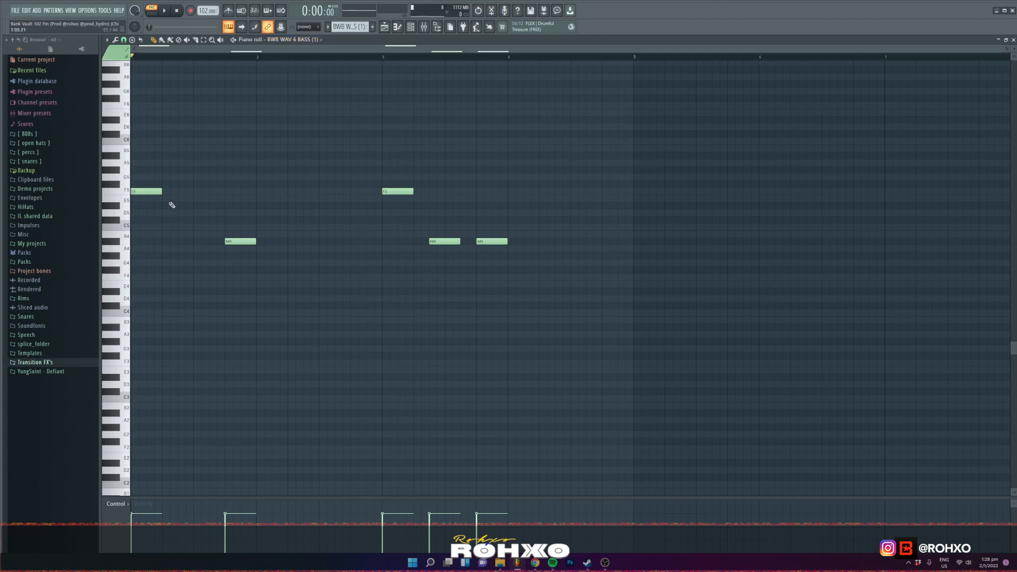
{"action": "key", "text": "space"}
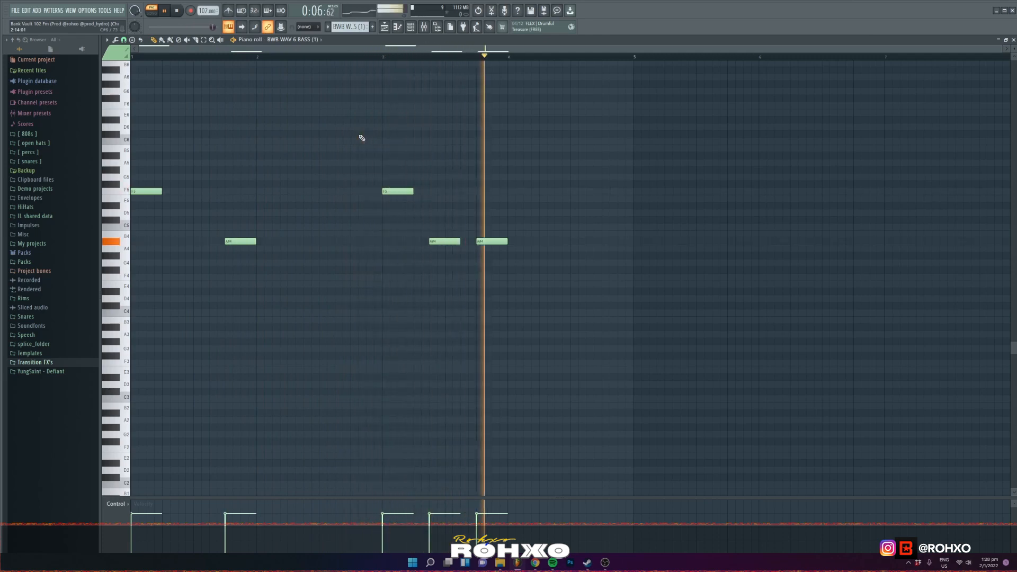
{"action": "key", "text": "space"}
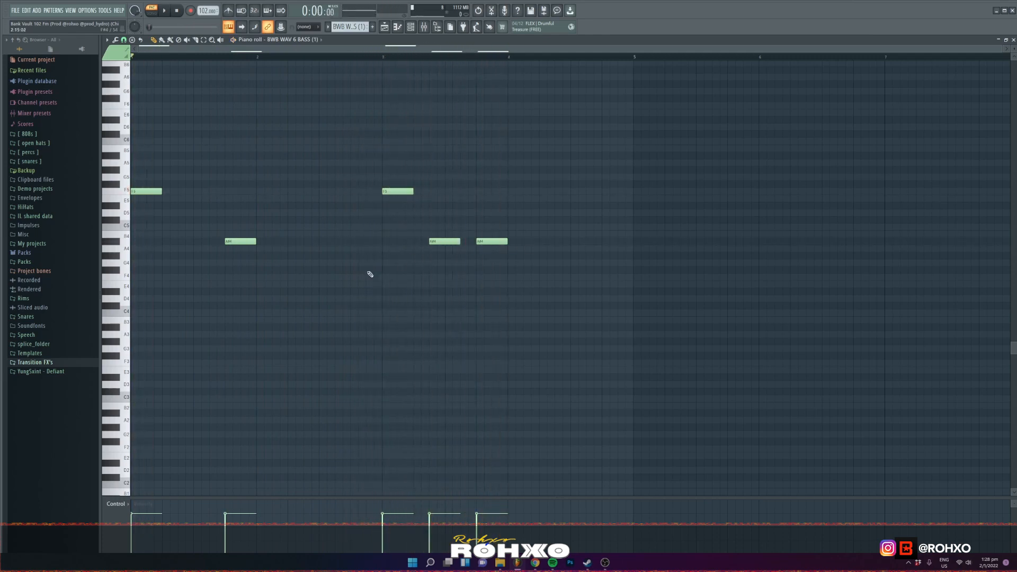
Step: Inspect the bass channel's sample settings and volume envelope, and check the first F5 bass note's properties
{"action": "left_click", "coordinate": [411, 26]}
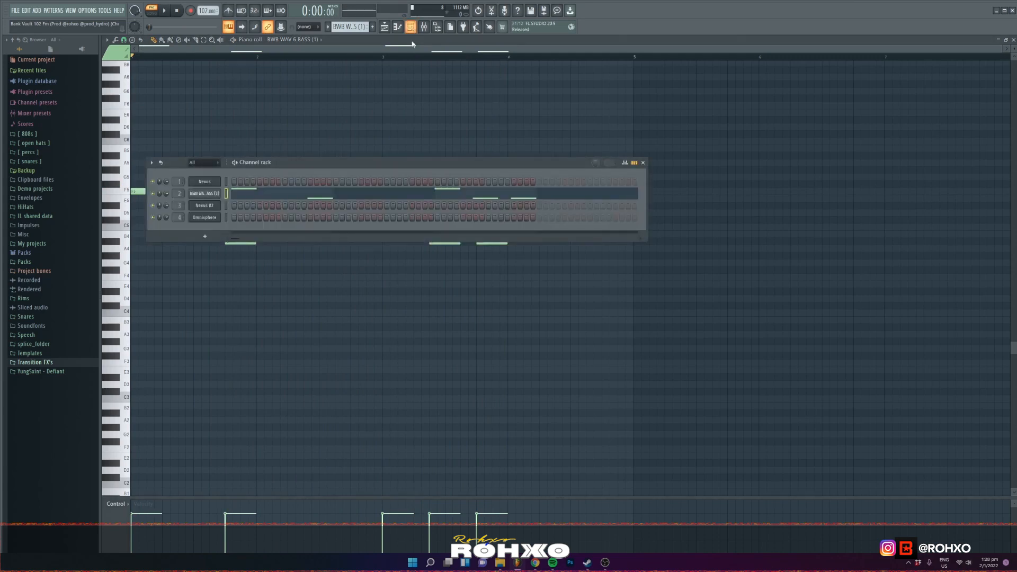
{"action": "left_click", "coordinate": [211, 195]}
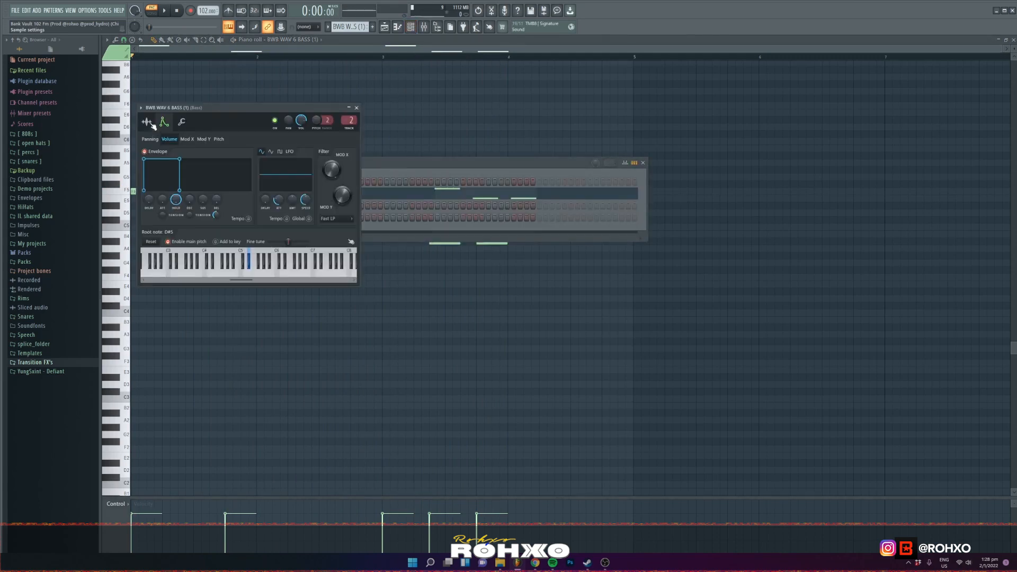
{"action": "left_click", "coordinate": [148, 121]}
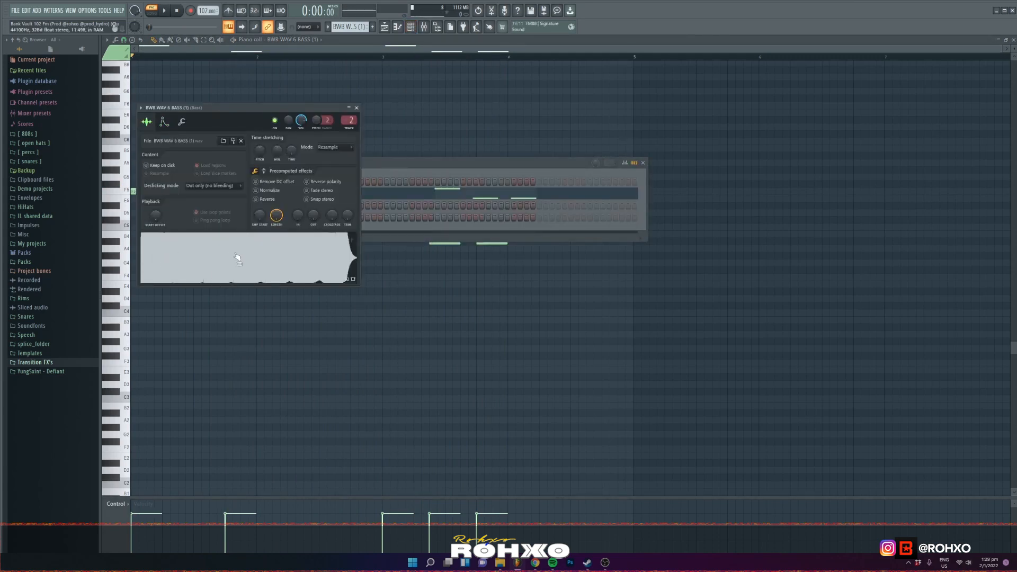
{"action": "left_click", "coordinate": [163, 122]}
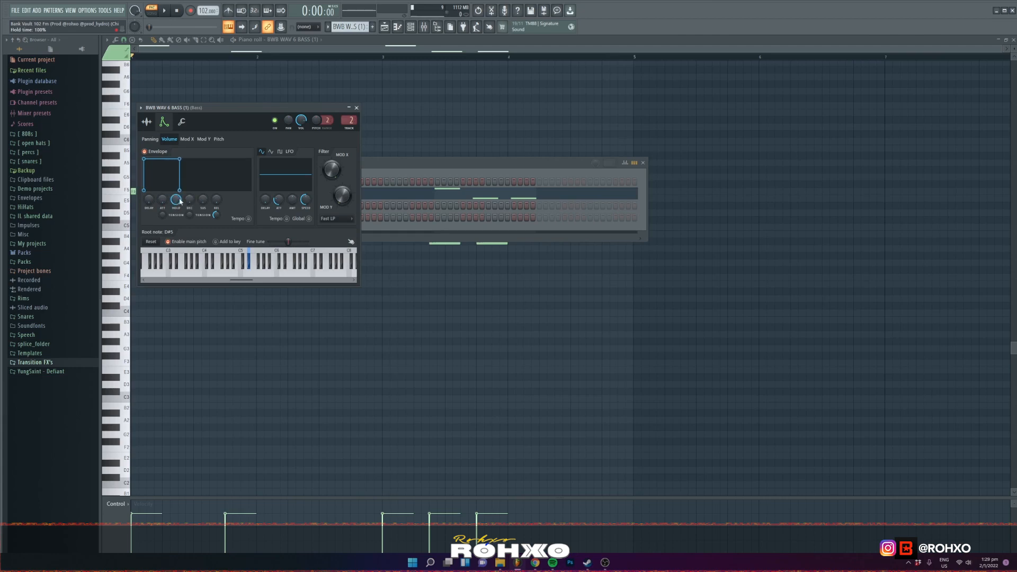
{"action": "right_click", "coordinate": [483, 124]}
{"action": "double_click", "coordinate": [151, 192]}
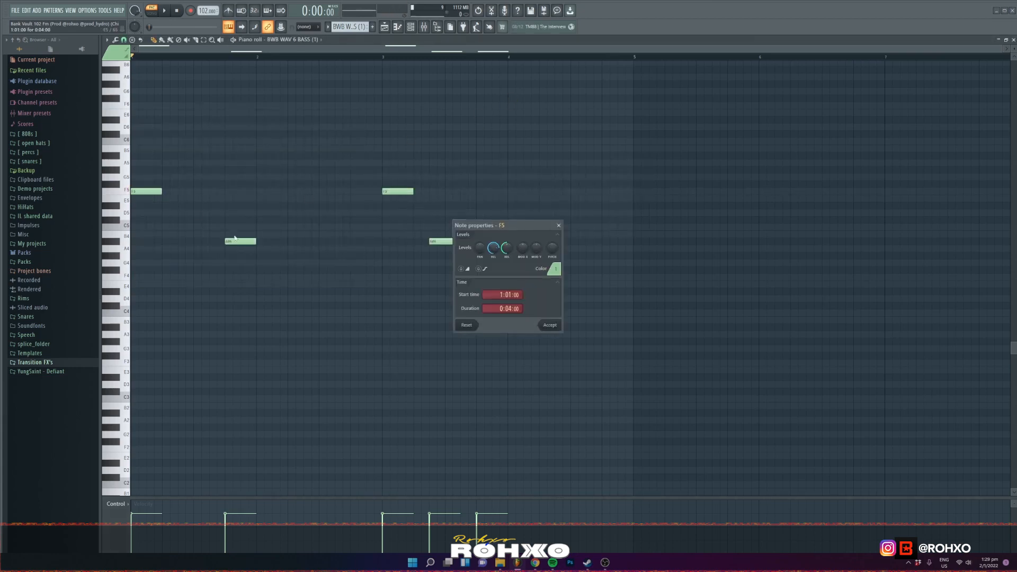
{"action": "left_click", "coordinate": [549, 326]}
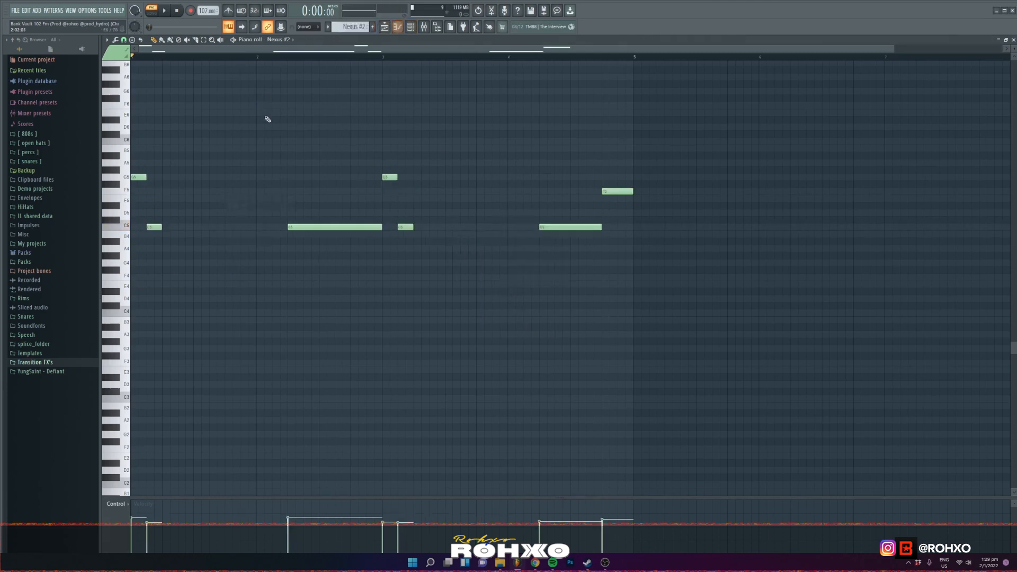
Step: Play the Nexus #2 pattern in the piano roll
{"action": "scroll", "coordinate": [269, 126], "scroll_direction": "down", "scroll_amount": 1}
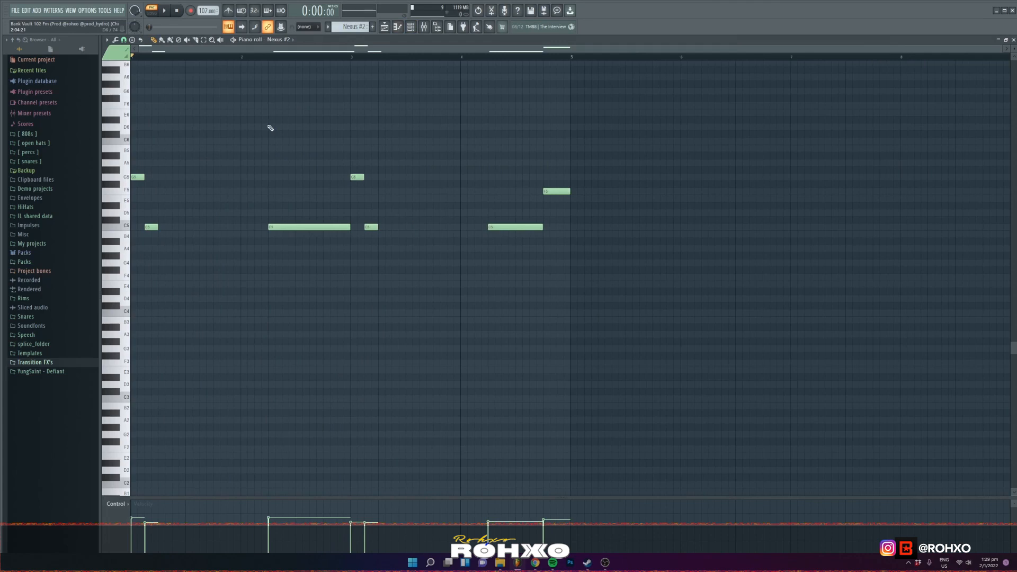
{"action": "key", "text": "space"}
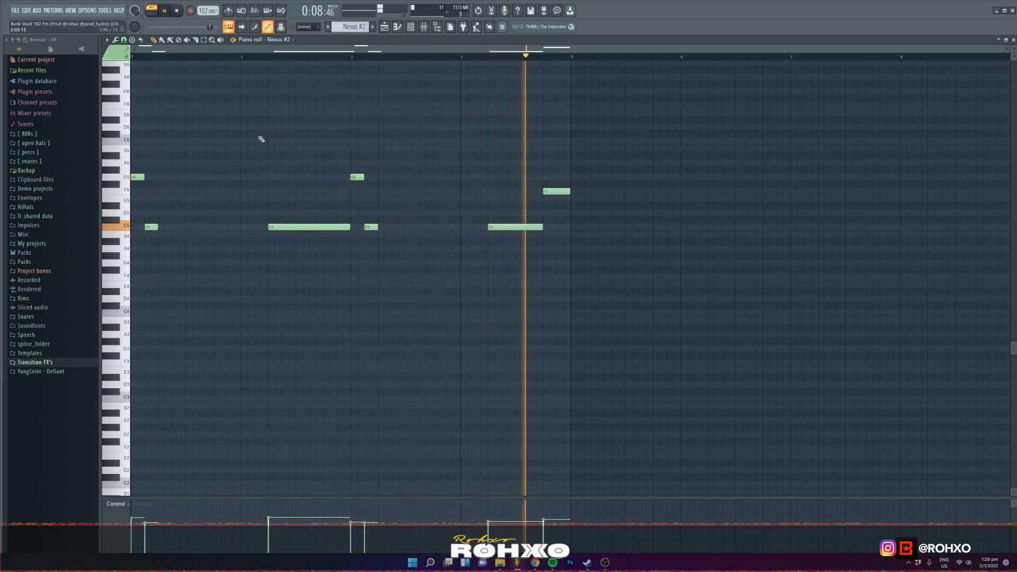
{"action": "key", "text": "space"}
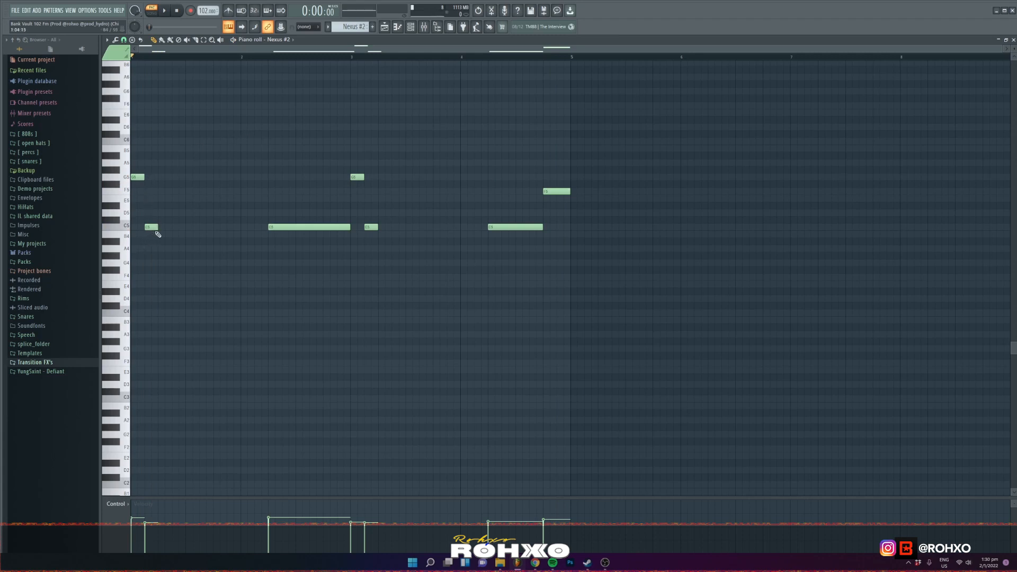
Step: Inspect the Hands Up Bells 2 preset loaded on the Nexus #2 channel
{"action": "key", "text": "F6"}
{"action": "left_click", "coordinate": [215, 208]}
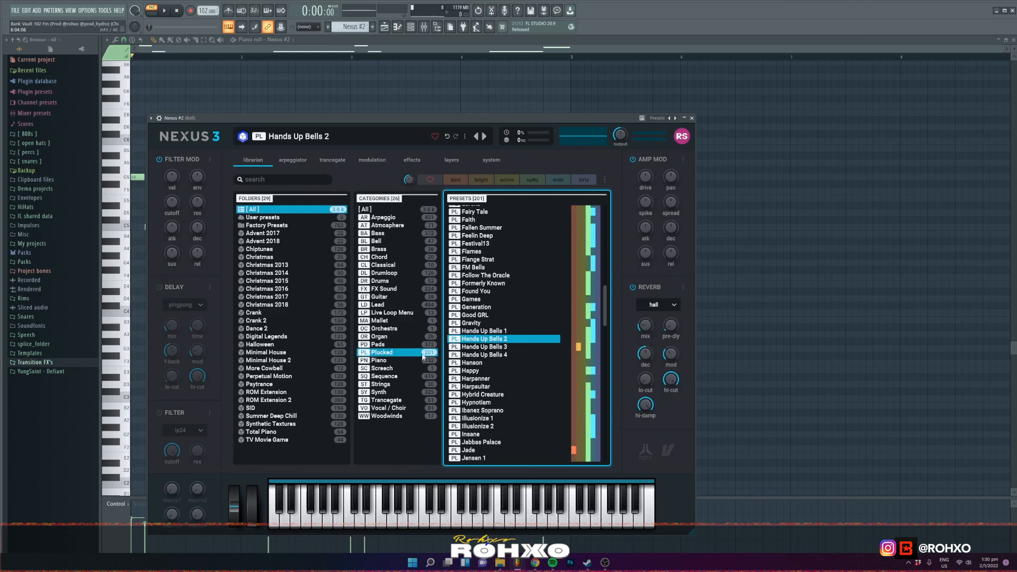
{"action": "key", "text": "Escape"}
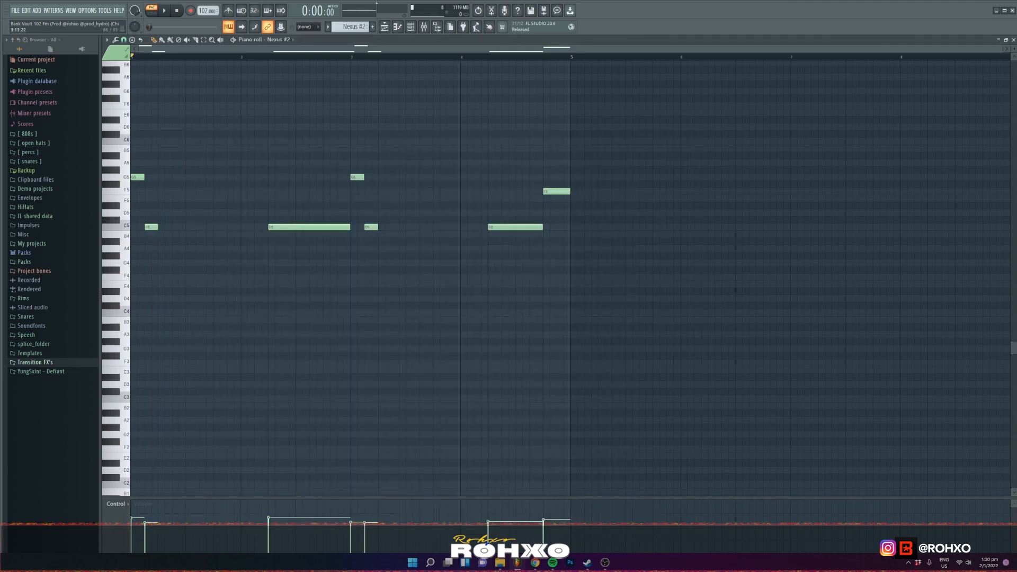
Step: Examine the Bell mixer track's effects: both Fruity parametric EQ 2 instances and Fruity delay 2
{"action": "left_click", "coordinate": [424, 27]}
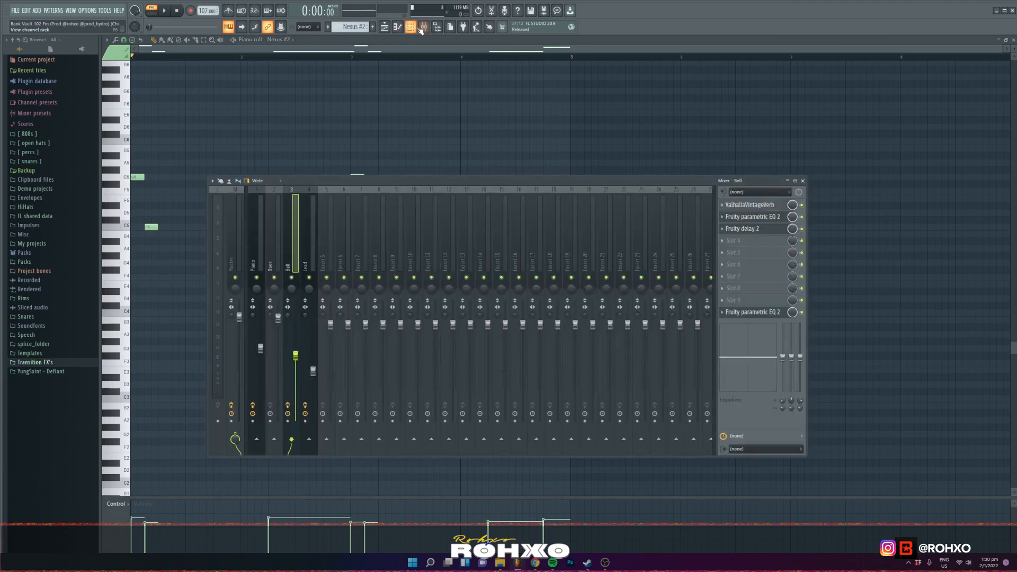
{"action": "left_click", "coordinate": [756, 216]}
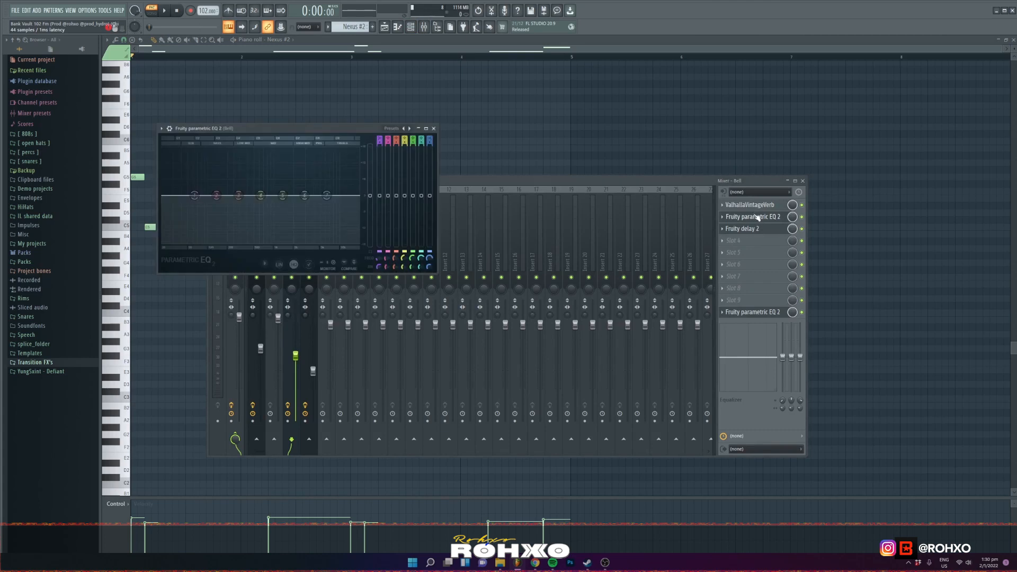
{"action": "left_click", "coordinate": [755, 229]}
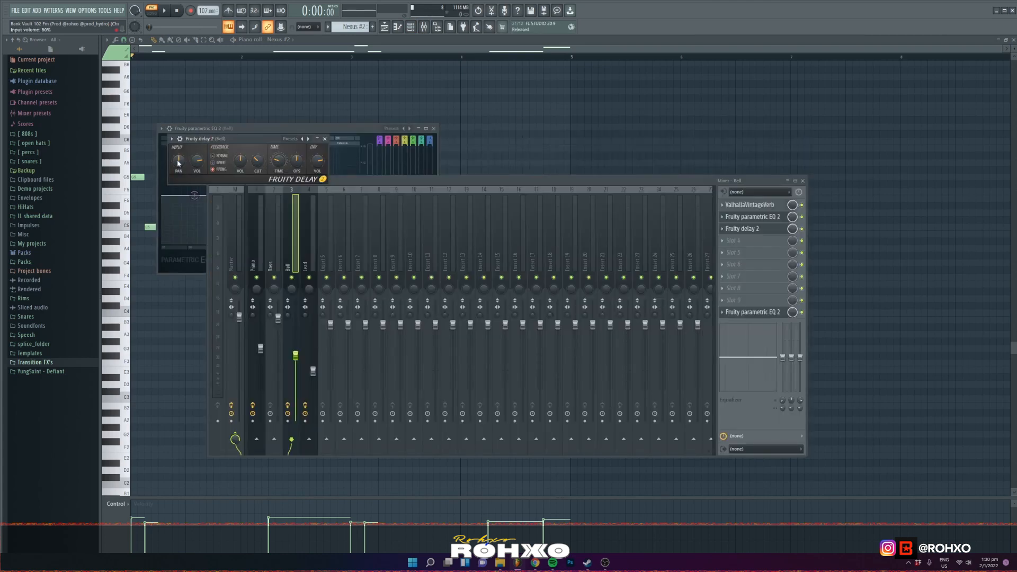
{"action": "left_click", "coordinate": [747, 313]}
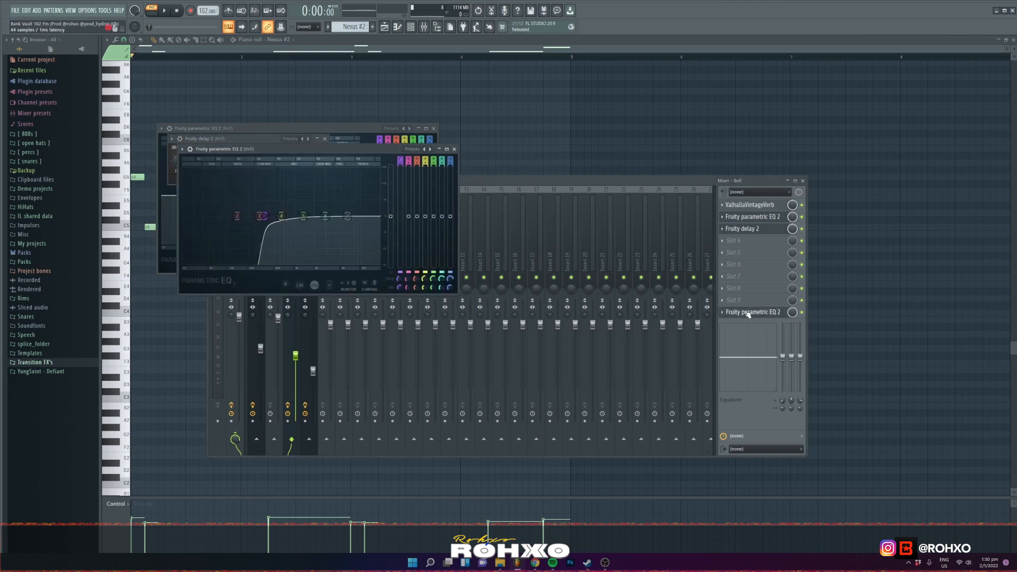
Step: Close the mixer and effect windows and play the Omnisphere pattern in the piano roll
{"action": "right_click", "coordinate": [539, 111]}
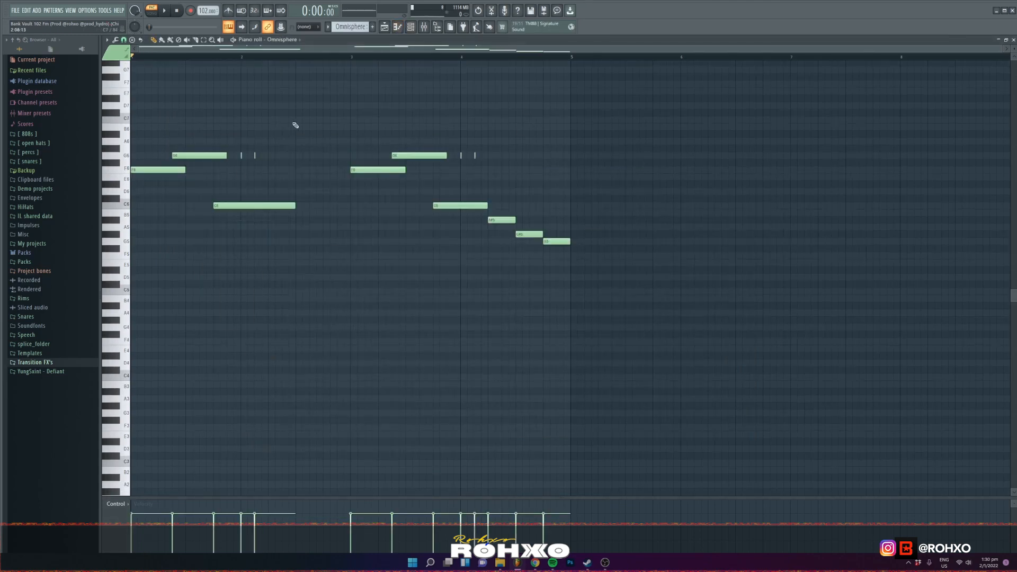
{"action": "key", "text": "space"}
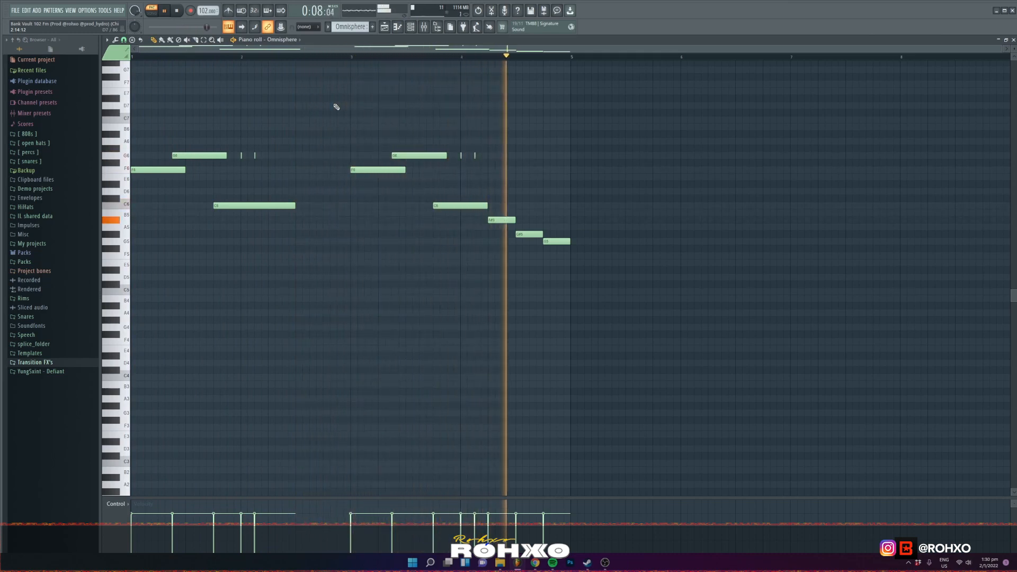
{"action": "key", "text": "space"}
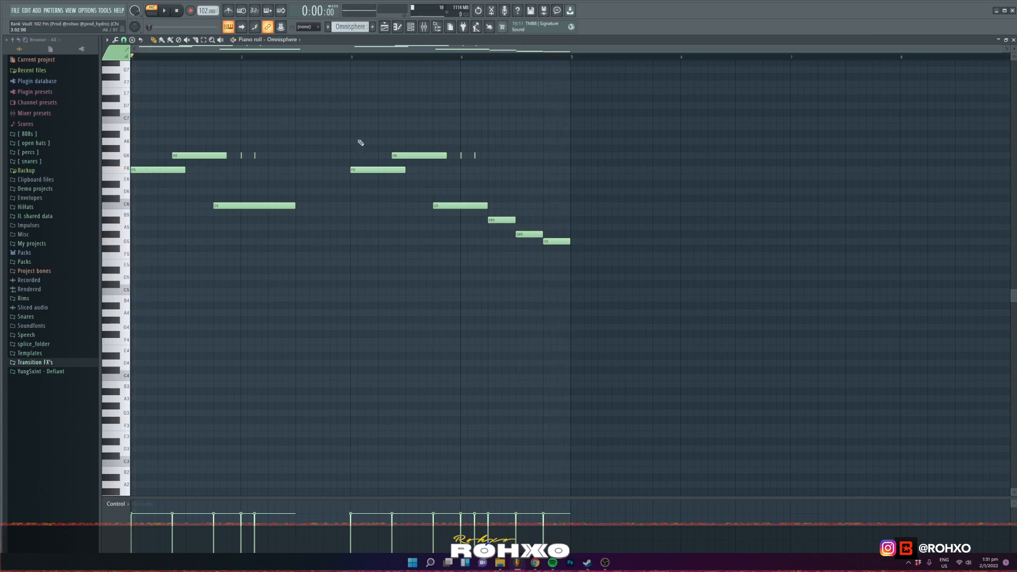
Step: Inspect the Omnisphere channel's Classic Funkness patch, including its category list and glide setting
{"action": "left_click", "coordinate": [411, 27]}
{"action": "left_click", "coordinate": [217, 217]}
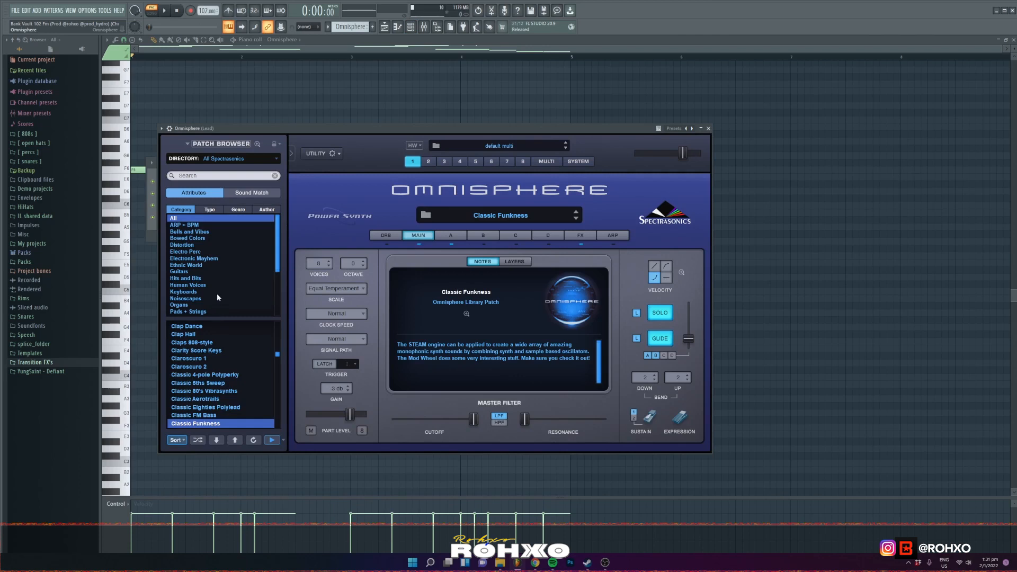
{"action": "scroll", "coordinate": [217, 293], "scroll_direction": "down", "scroll_amount": 4}
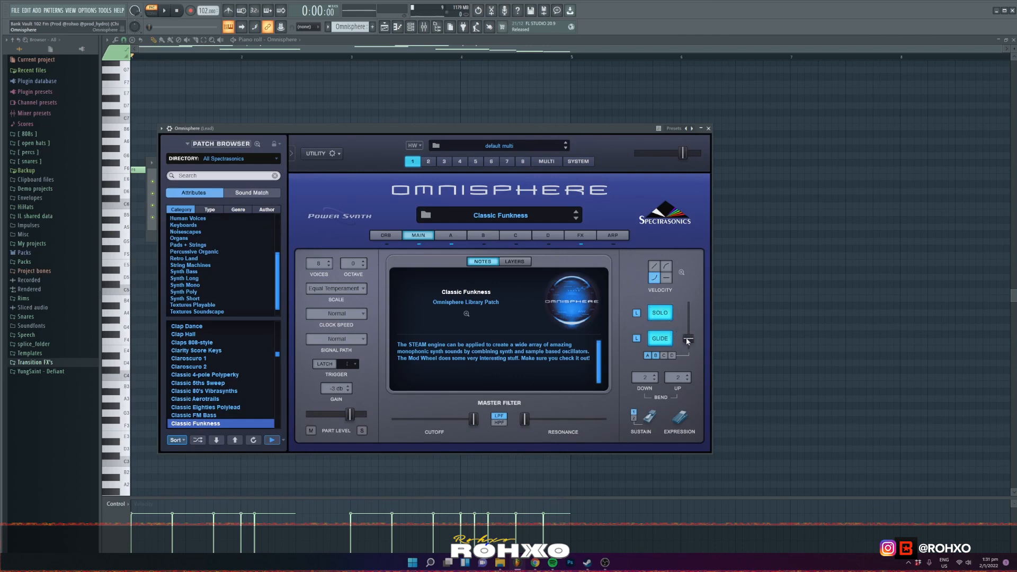
{"action": "left_click", "coordinate": [739, 316]}
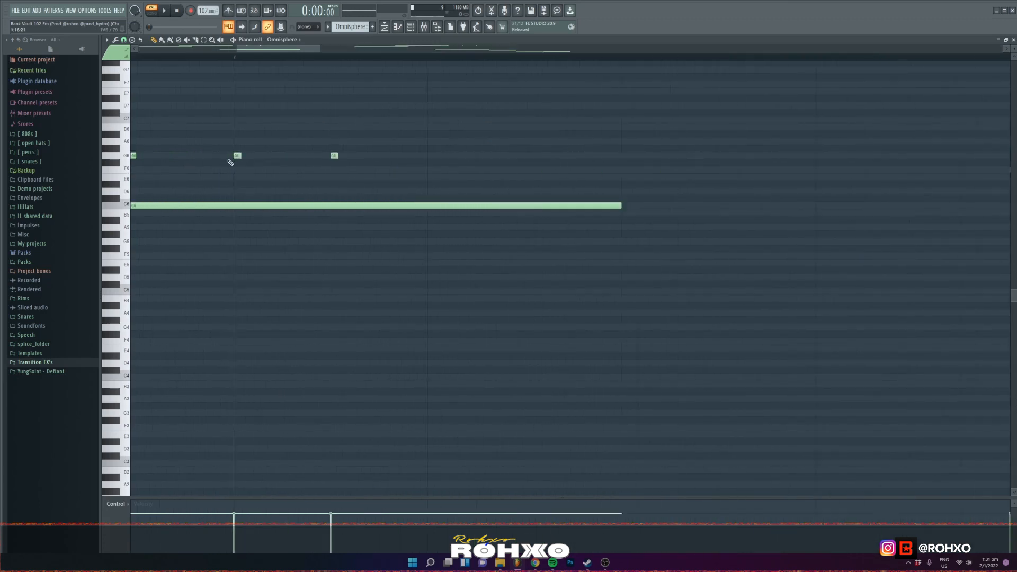
Step: Set the piano roll's snap to 1/4 step while examining the short notes in the Omnisphere melody
{"action": "scroll", "coordinate": [229, 161], "scroll_direction": "up", "scroll_amount": 2}
{"action": "left_click", "coordinate": [124, 40]}
{"action": "left_click", "coordinate": [136, 85]}
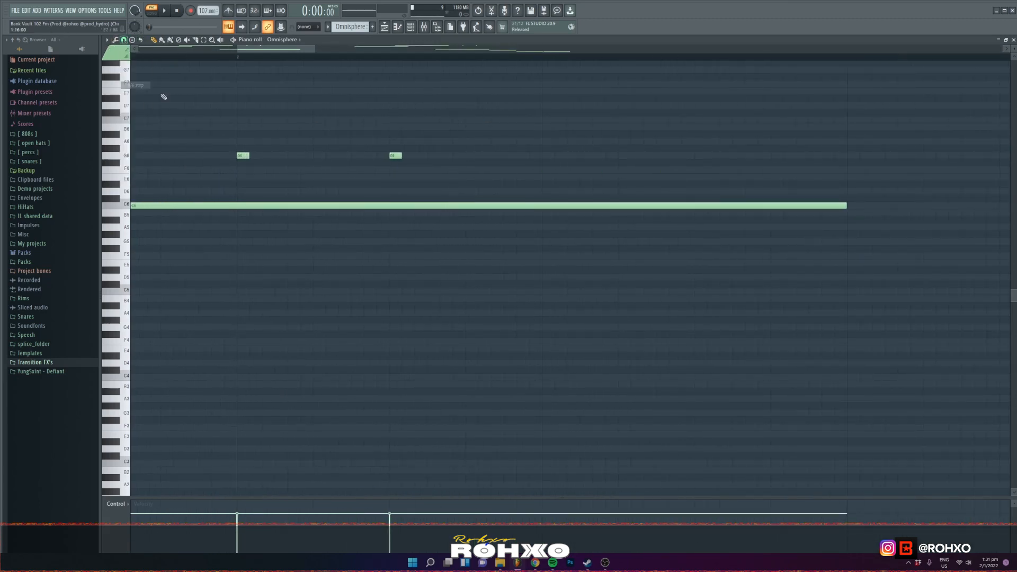
Step: Play the Omnisphere melody from its first long C6 note and examine the rest of the pattern
{"action": "scroll", "coordinate": [288, 182], "scroll_direction": "down", "scroll_amount": 4}
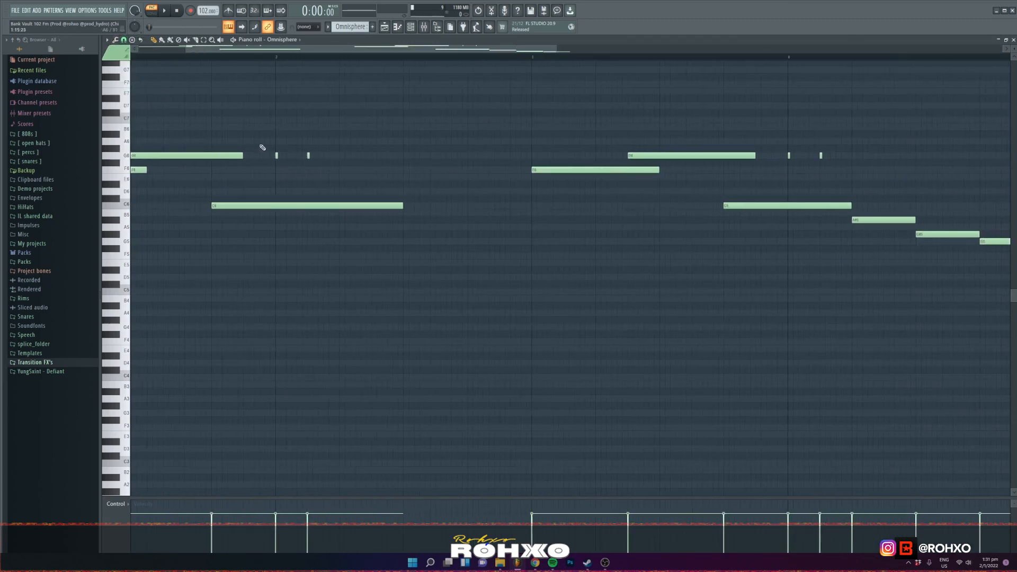
{"action": "left_click", "coordinate": [211, 56]}
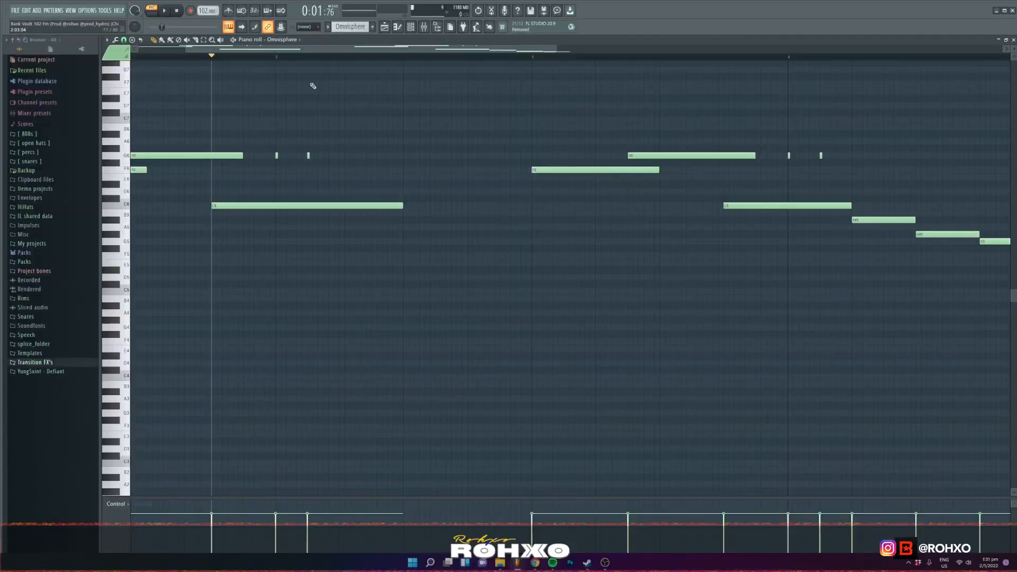
{"action": "key", "text": "space"}
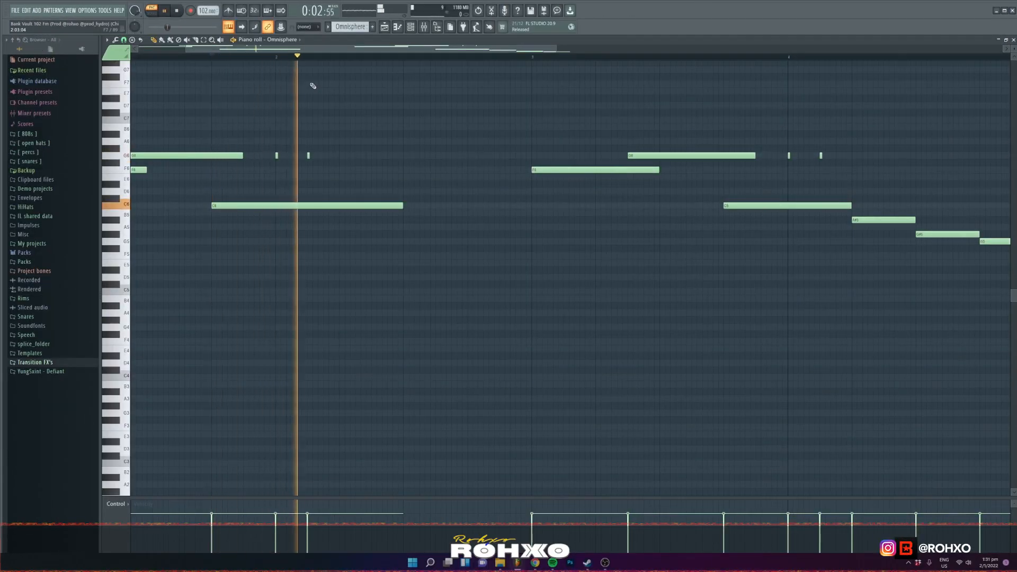
{"action": "scroll", "coordinate": [311, 86], "scroll_direction": "down", "scroll_amount": 3}
{"action": "key", "text": "space"}
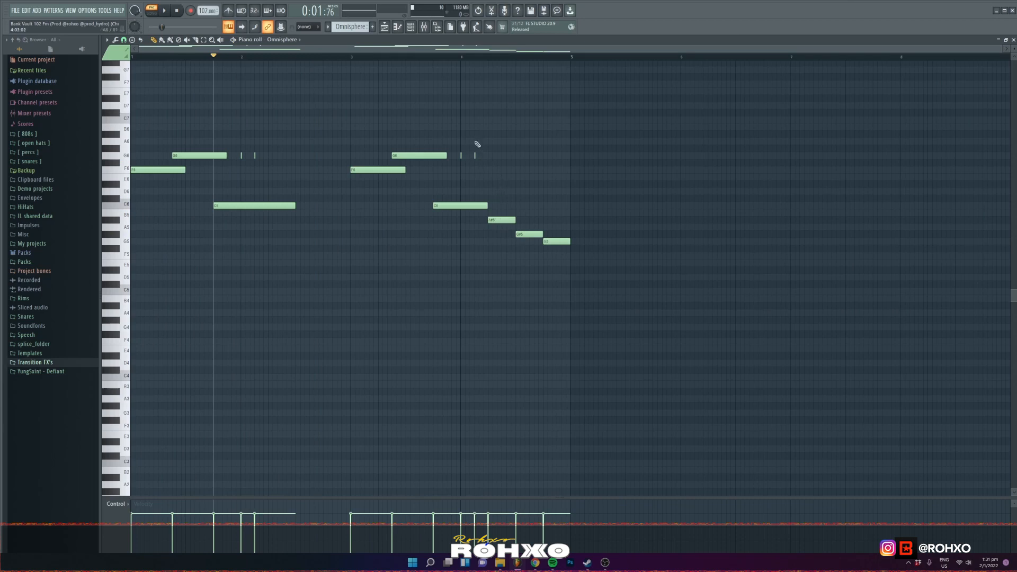
Step: Examine the Lead mixer track's Fruity delay 2 and Fruity parametric EQ 2 effects, auditioning the melody with the EQ open
{"action": "left_click", "coordinate": [424, 27]}
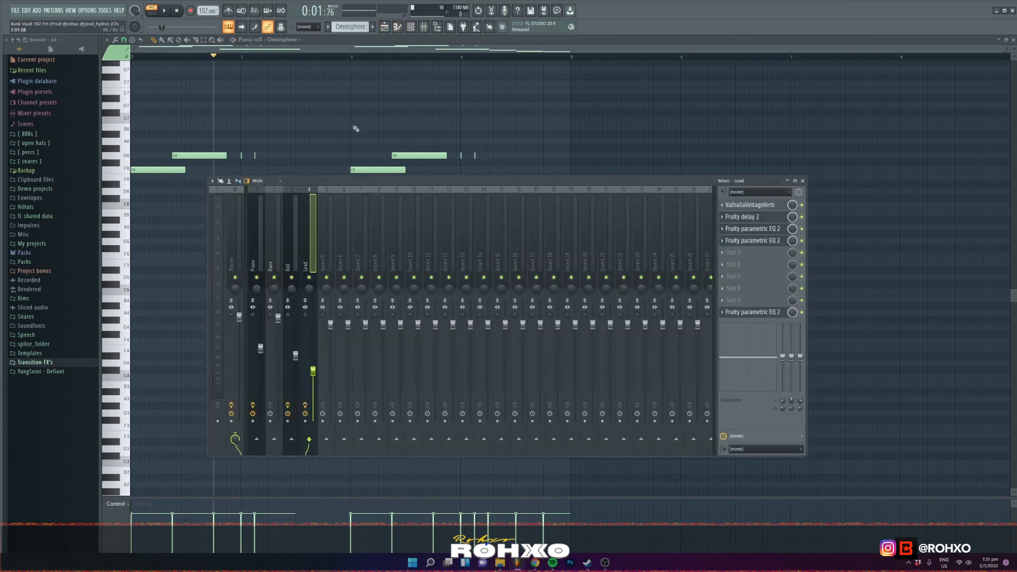
{"action": "left_click", "coordinate": [742, 217]}
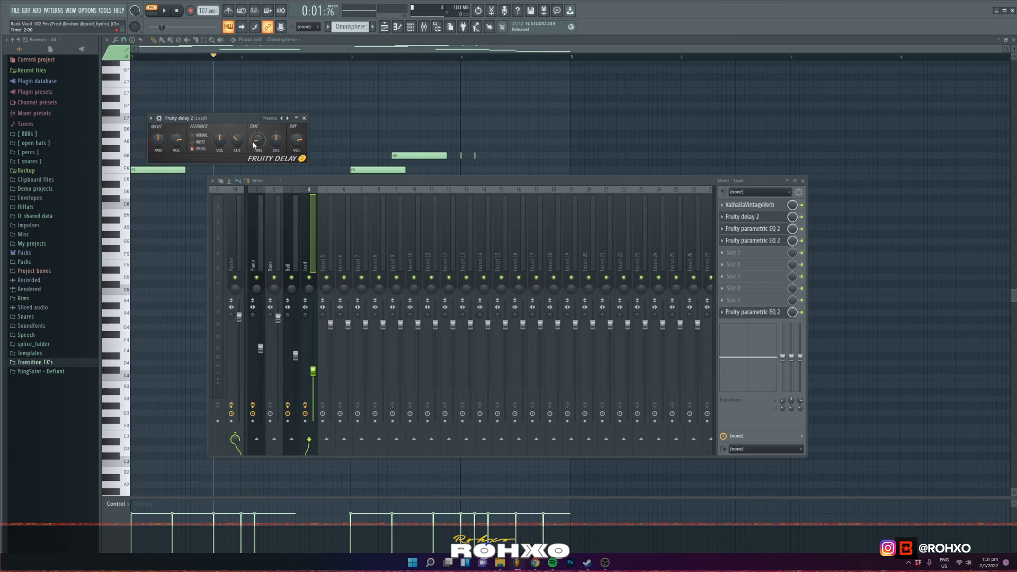
{"action": "left_click", "coordinate": [764, 228]}
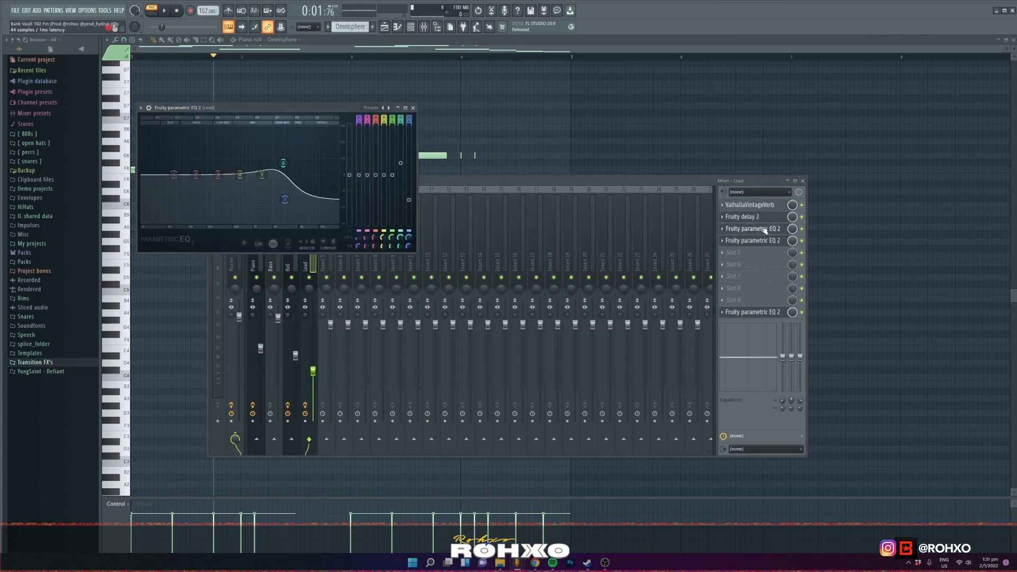
{"action": "key", "text": "space"}
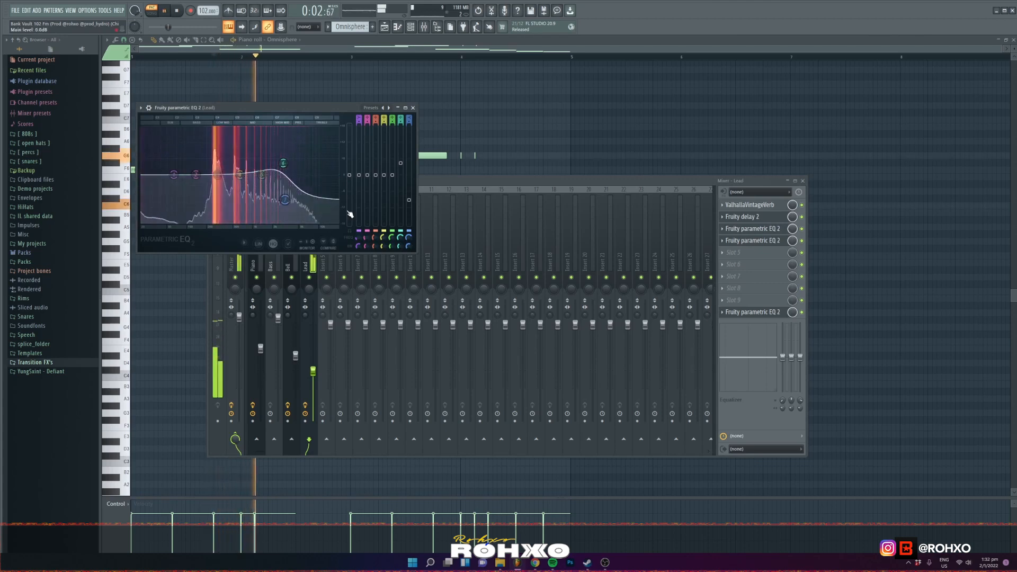
{"action": "key", "text": "space"}
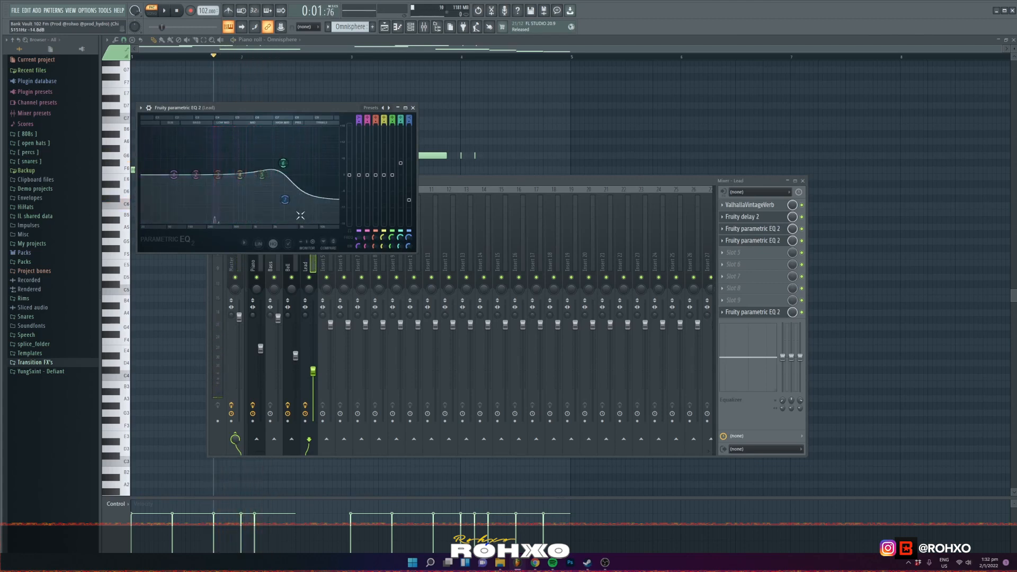
{"action": "left_click", "coordinate": [771, 312]}
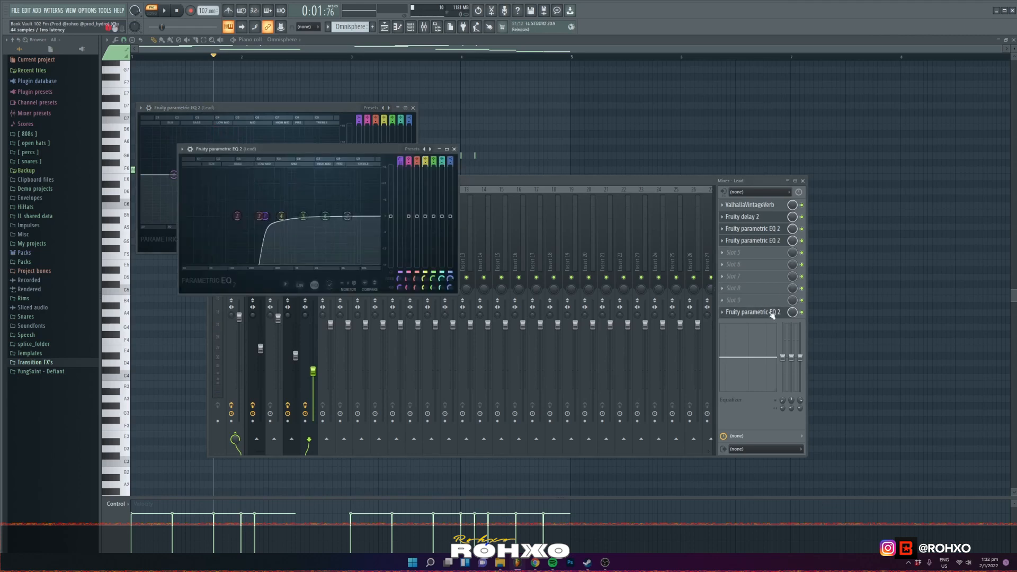
{"action": "right_click", "coordinate": [590, 123]}
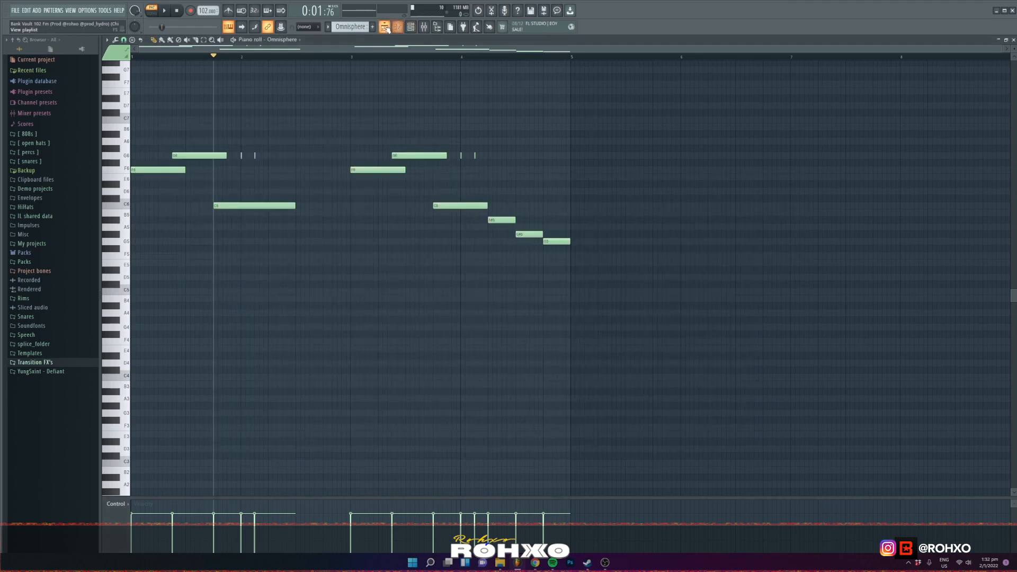
Step: Return to the playlist, open the Wya 102 F#m beat project and examine its arrangement
{"action": "left_click", "coordinate": [385, 27]}
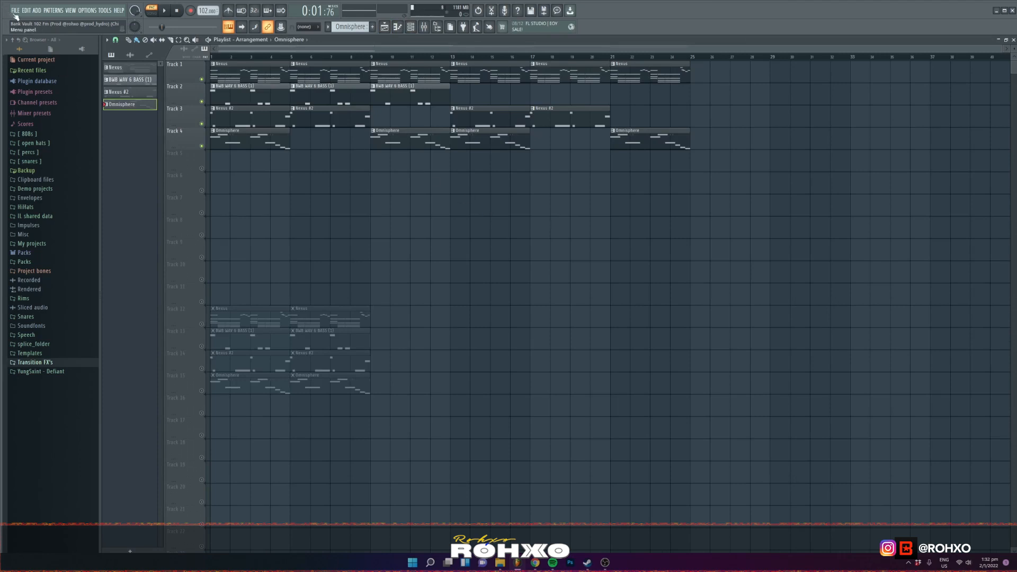
{"action": "left_click", "coordinate": [15, 14]}
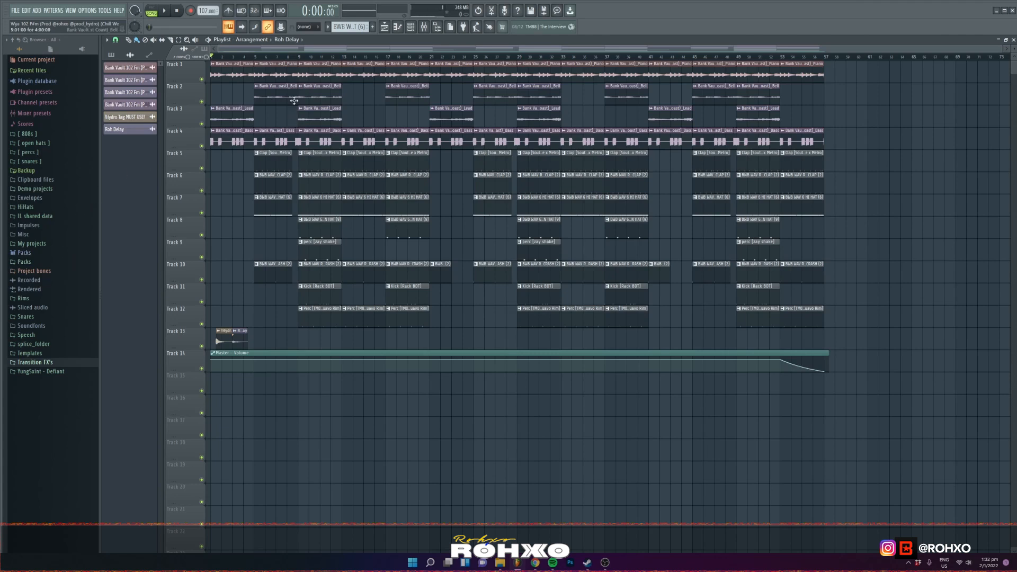
{"action": "scroll", "coordinate": [303, 191], "scroll_direction": "up", "scroll_amount": 5}
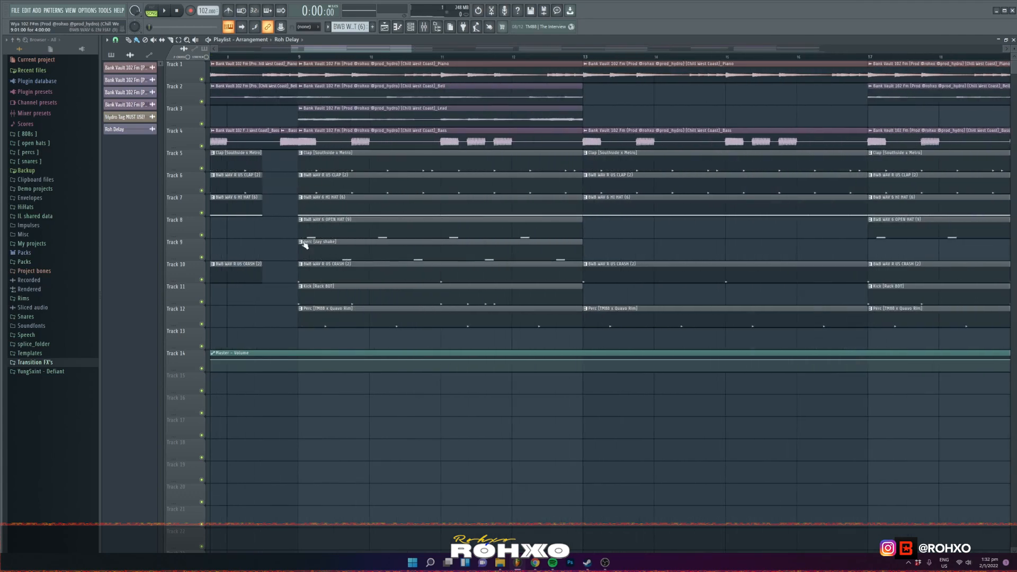
{"action": "scroll", "coordinate": [268, 254], "scroll_direction": "down", "scroll_amount": 5}
{"action": "scroll", "coordinate": [262, 251], "scroll_direction": "down", "scroll_amount": 4}
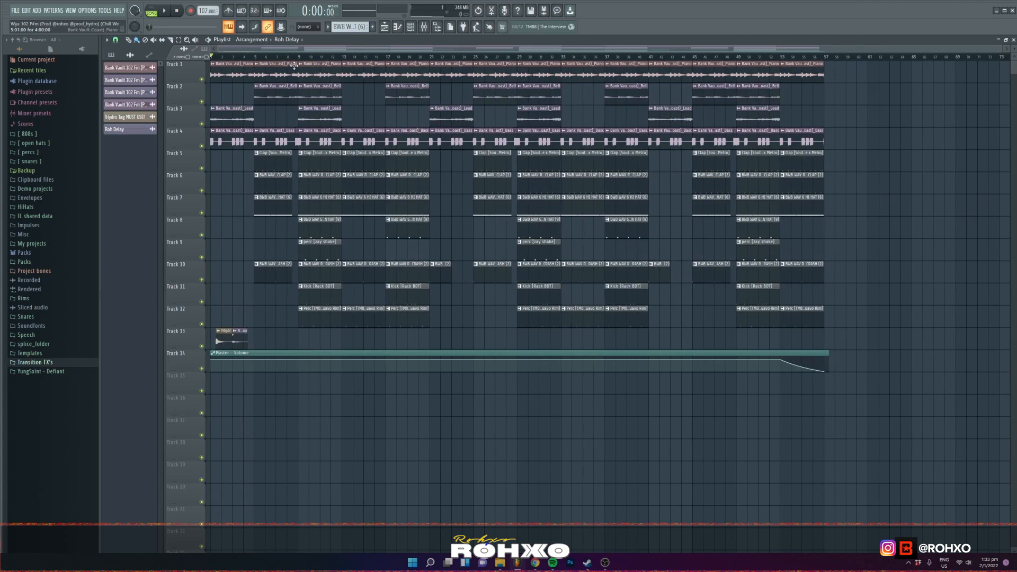
Step: Open the Clap [Southside x Metro] pattern in the piano roll and play it in pattern mode
{"action": "double_click", "coordinate": [328, 165]}
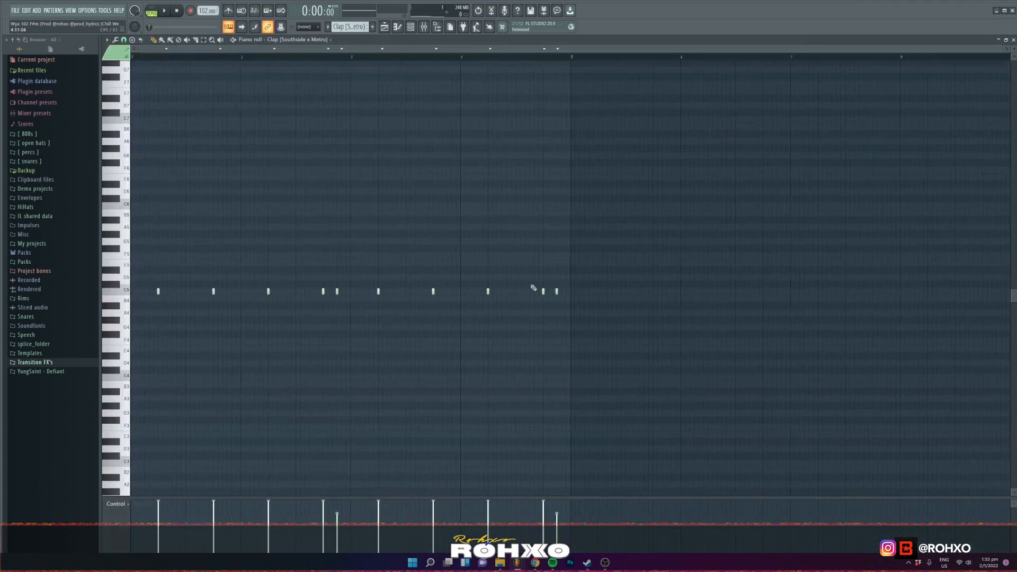
{"action": "left_click", "coordinate": [152, 11]}
{"action": "key", "text": "space"}
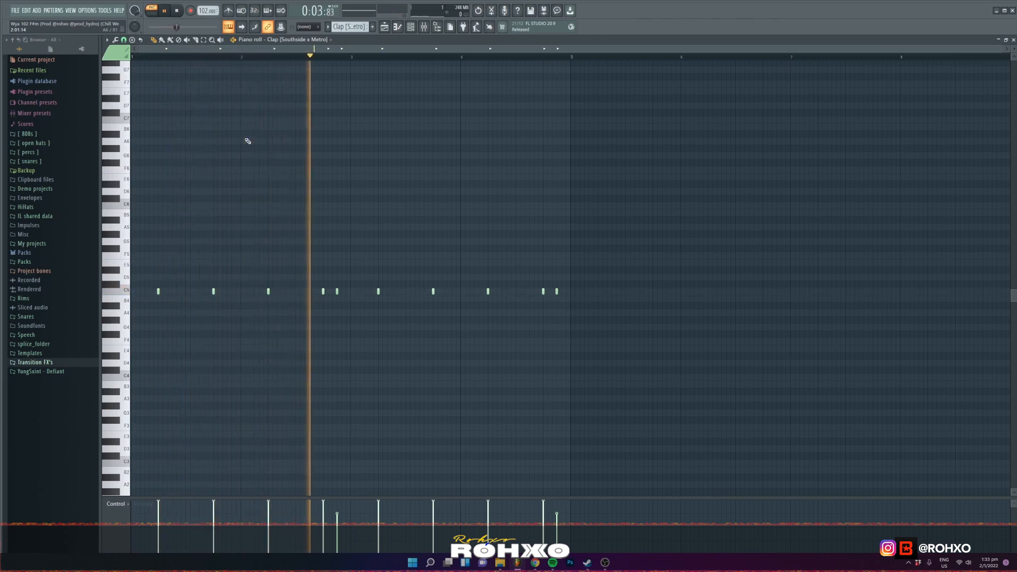
{"action": "key", "text": "space"}
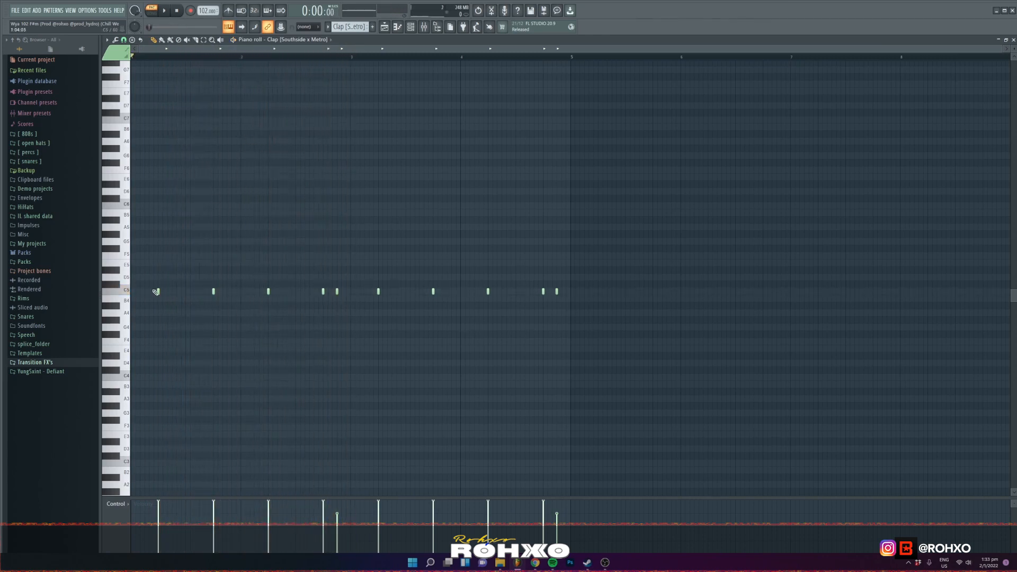
Step: Examine the spacing of the Southside x Metro clap notes and change the piano roll's snap setting
{"action": "scroll", "coordinate": [336, 295], "scroll_direction": "up", "scroll_amount": 5}
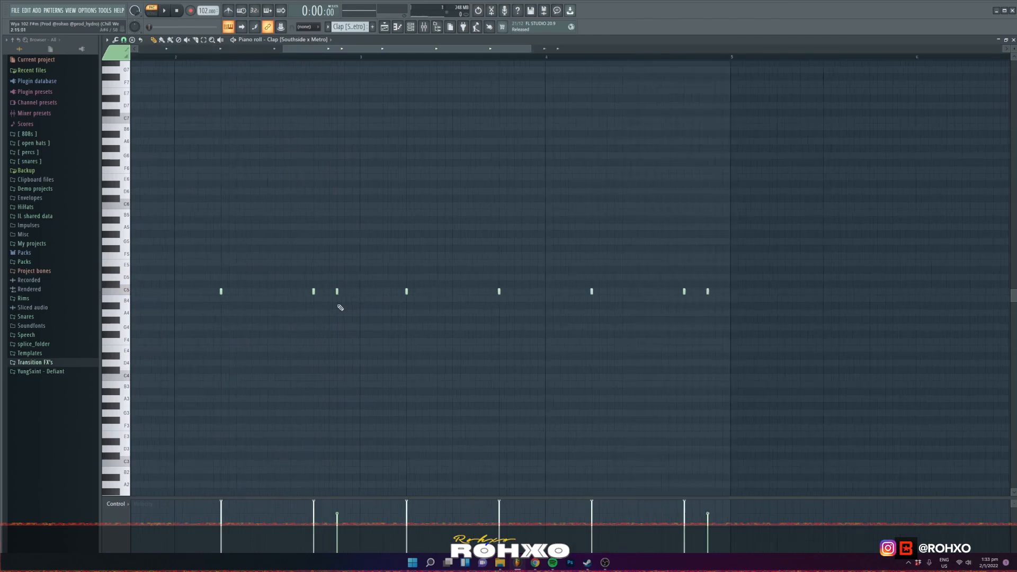
{"action": "scroll", "coordinate": [339, 275], "scroll_direction": "down", "scroll_amount": 5}
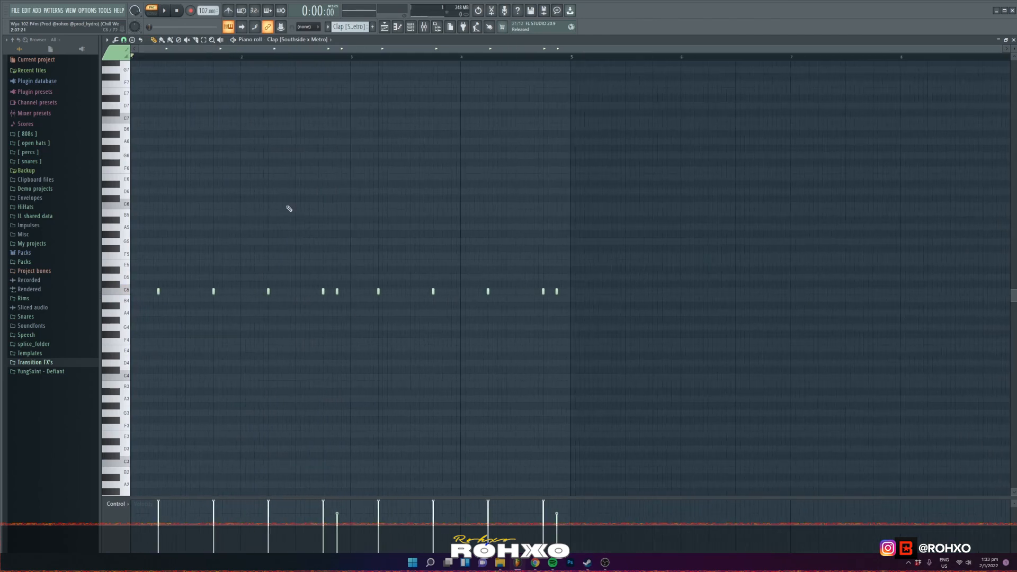
{"action": "left_click", "coordinate": [123, 40]}
{"action": "left_click", "coordinate": [143, 112]}
Step: Open the BWB WAV R US CLAP (2) channel's notes in the piano roll and play the pattern
{"action": "left_click", "coordinate": [411, 28]}
{"action": "right_click", "coordinate": [213, 194]}
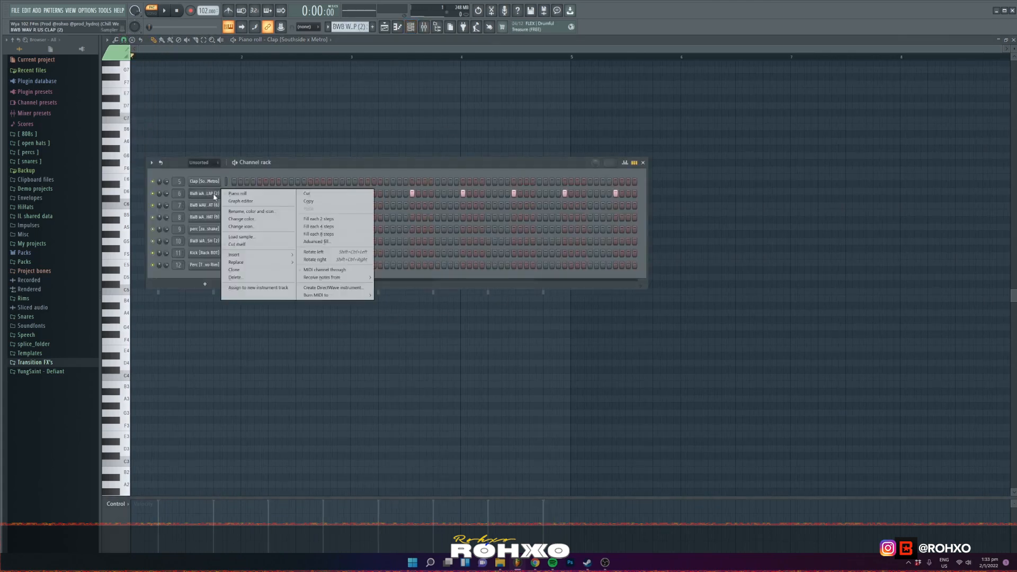
{"action": "left_click", "coordinate": [230, 193]}
{"action": "key", "text": "space"}
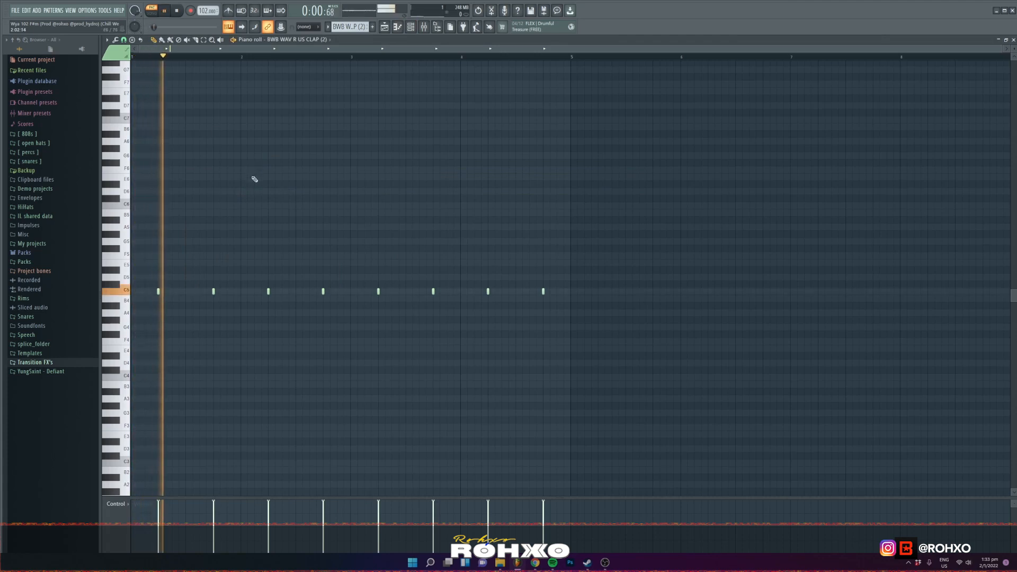
{"action": "key", "text": "space"}
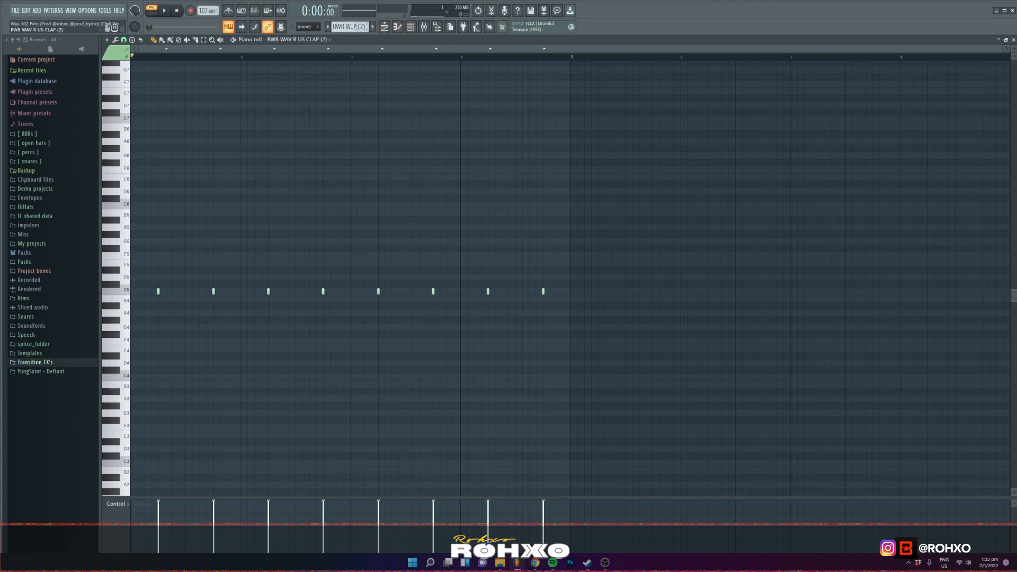
Step: Switch to the BWB WAV 6 HI HAT (6) pattern, show its notes in the piano roll and play it
{"action": "left_click_drag", "start_coordinate": [357, 27], "coordinate": [357, 33]}
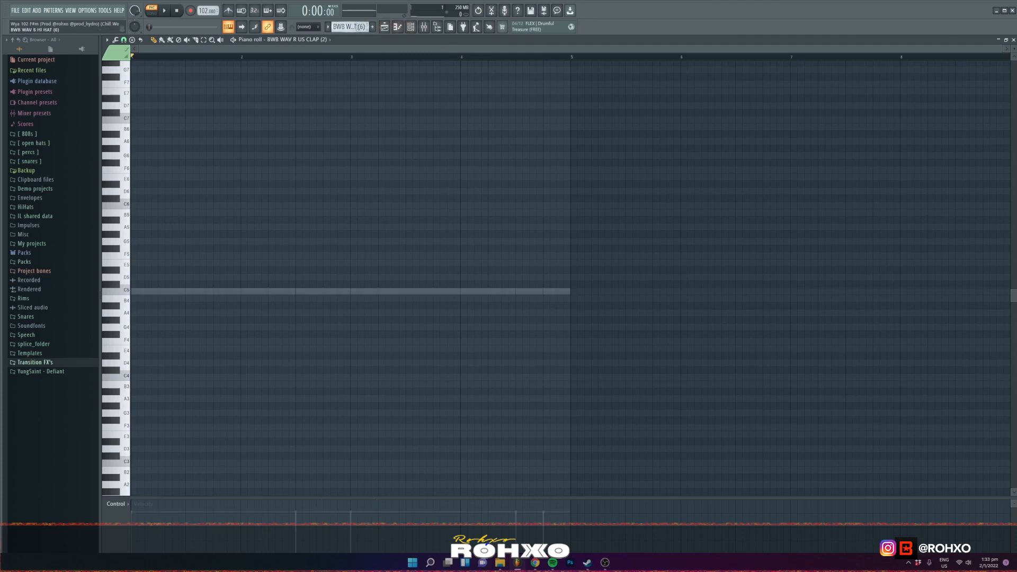
{"action": "left_click", "coordinate": [413, 30]}
{"action": "right_click", "coordinate": [226, 193]}
{"action": "left_click", "coordinate": [233, 208]}
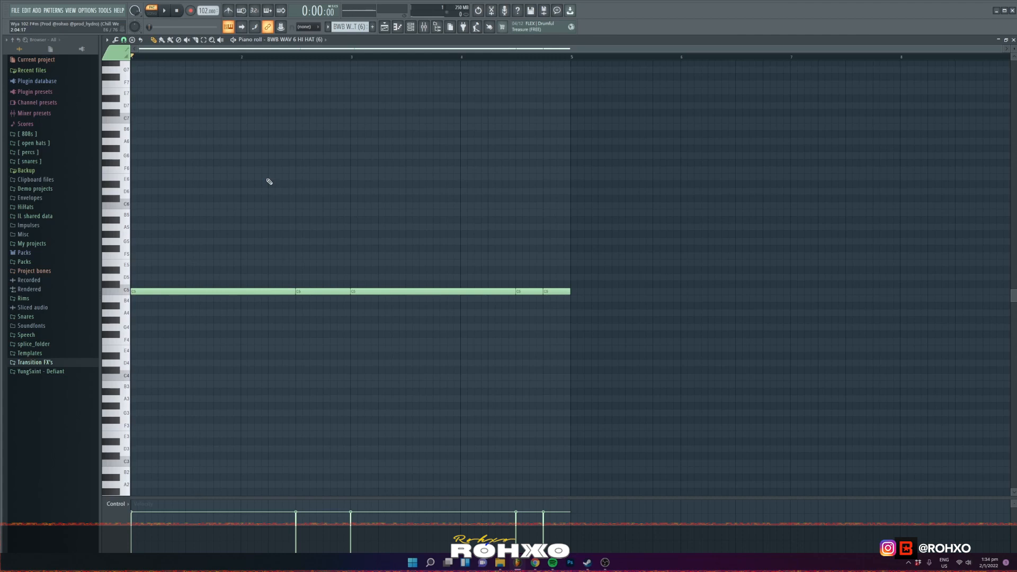
{"action": "key", "text": "space"}
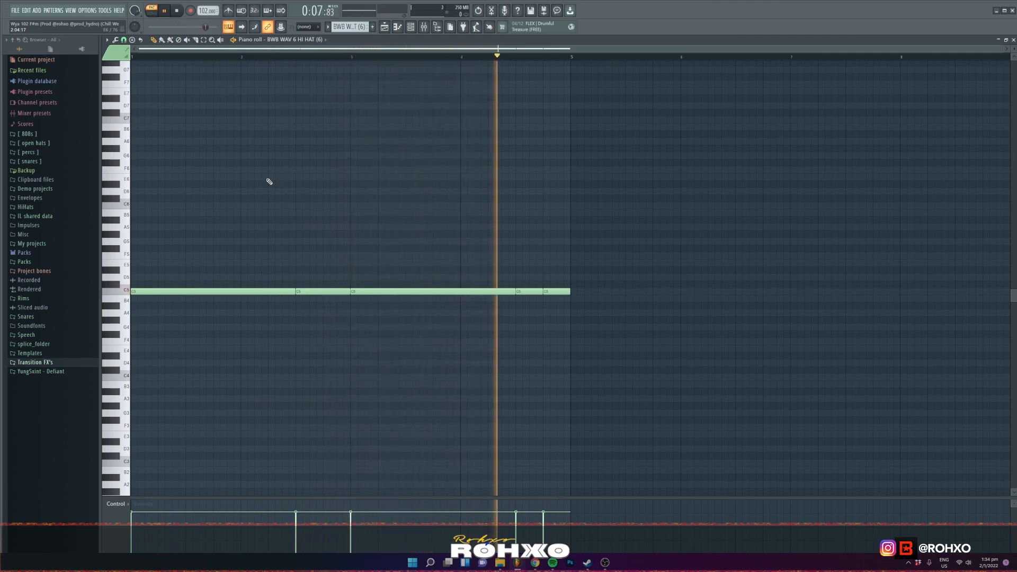
{"action": "key", "text": "space"}
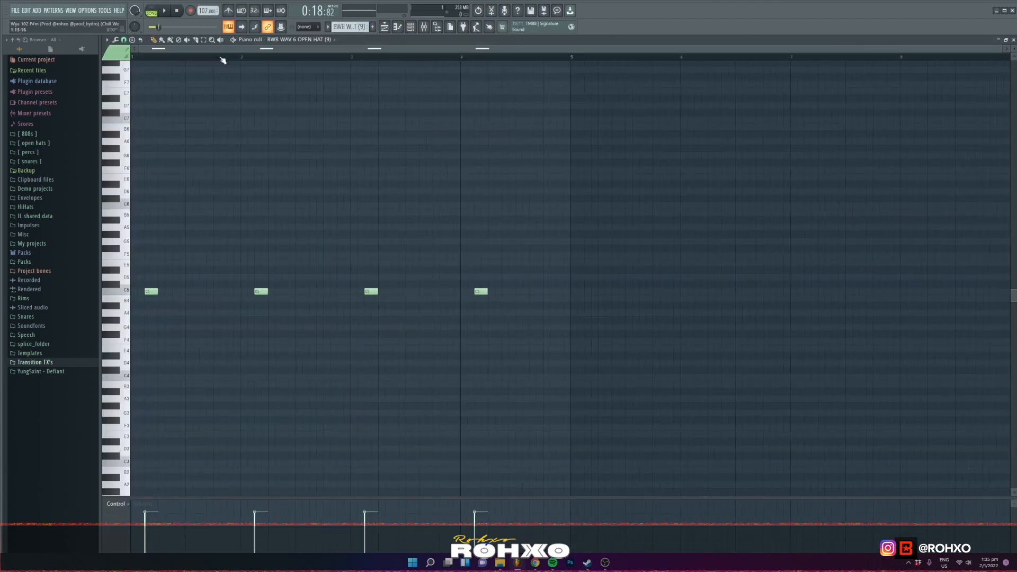
Step: Play the BWB WAV 6 OPEN HAT (9) pattern and inspect its channel's sample and envelope settings
{"action": "key", "text": "space"}
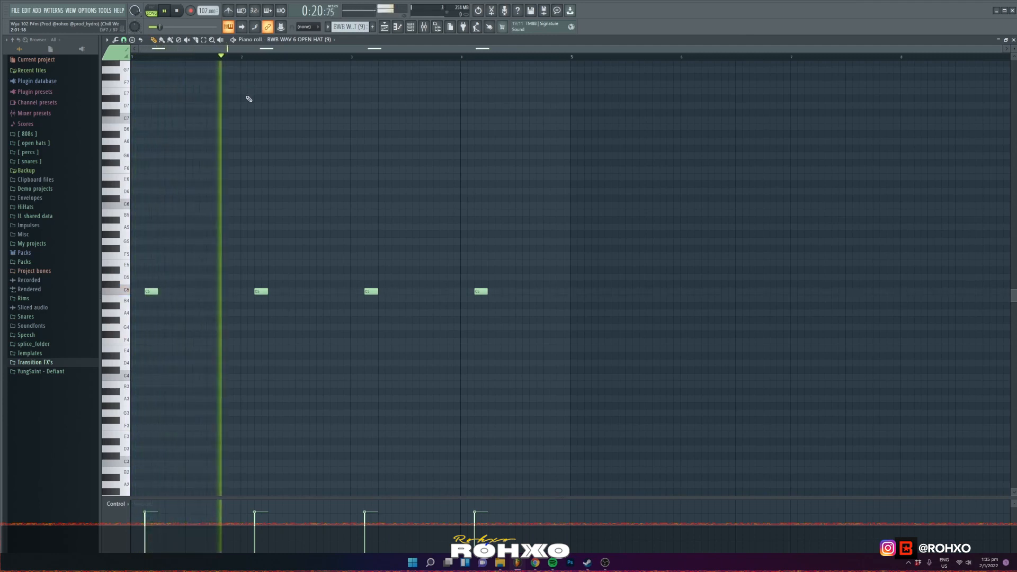
{"action": "key", "text": "space"}
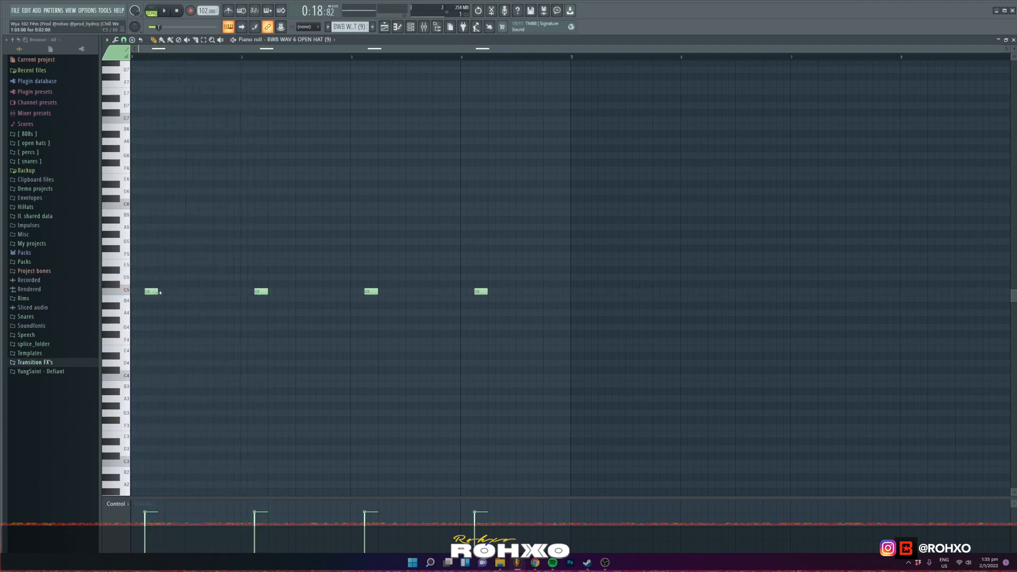
{"action": "left_click", "coordinate": [410, 27]}
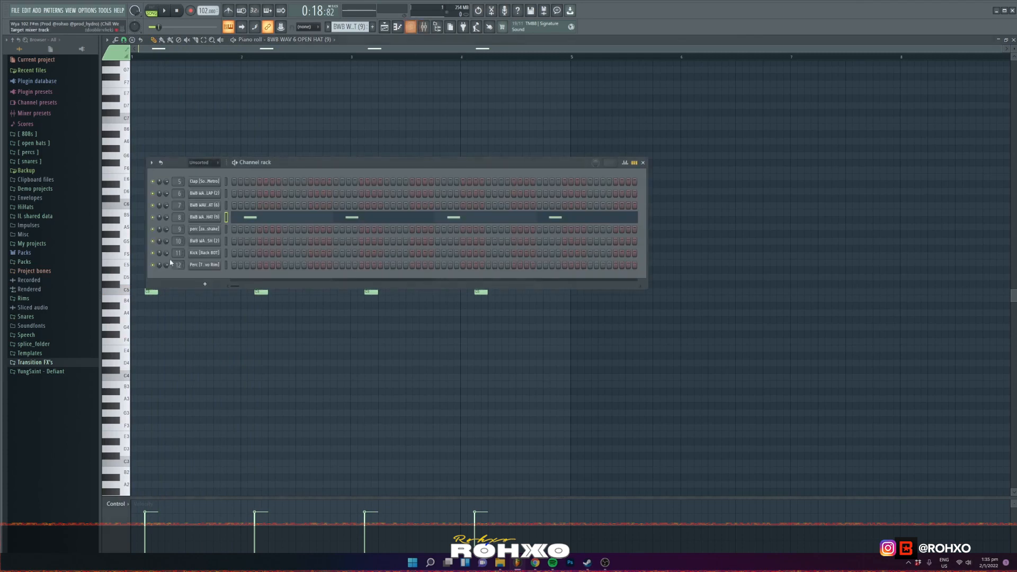
{"action": "left_click", "coordinate": [216, 217]}
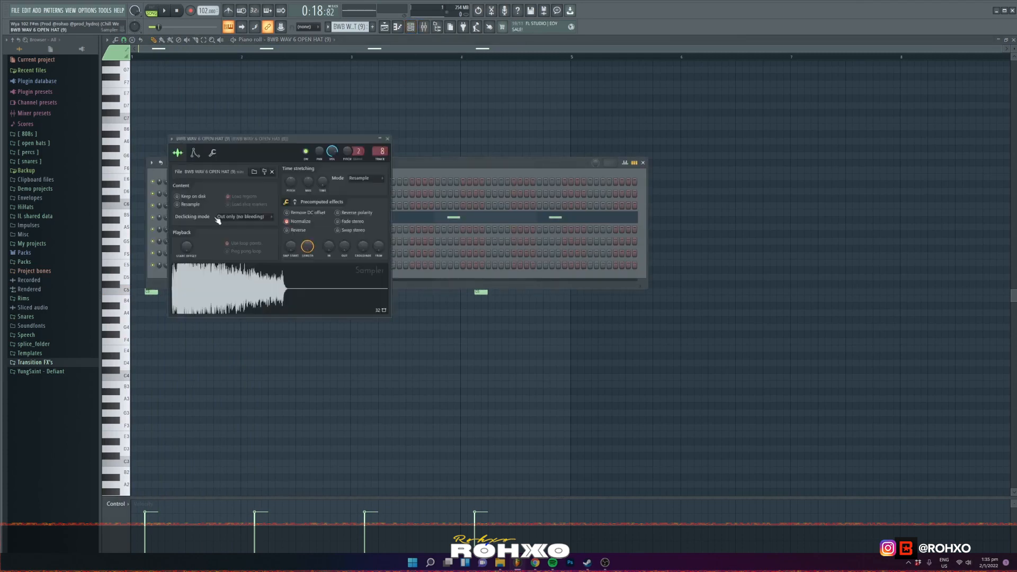
{"action": "left_click", "coordinate": [195, 153]}
{"action": "left_click", "coordinate": [454, 105]}
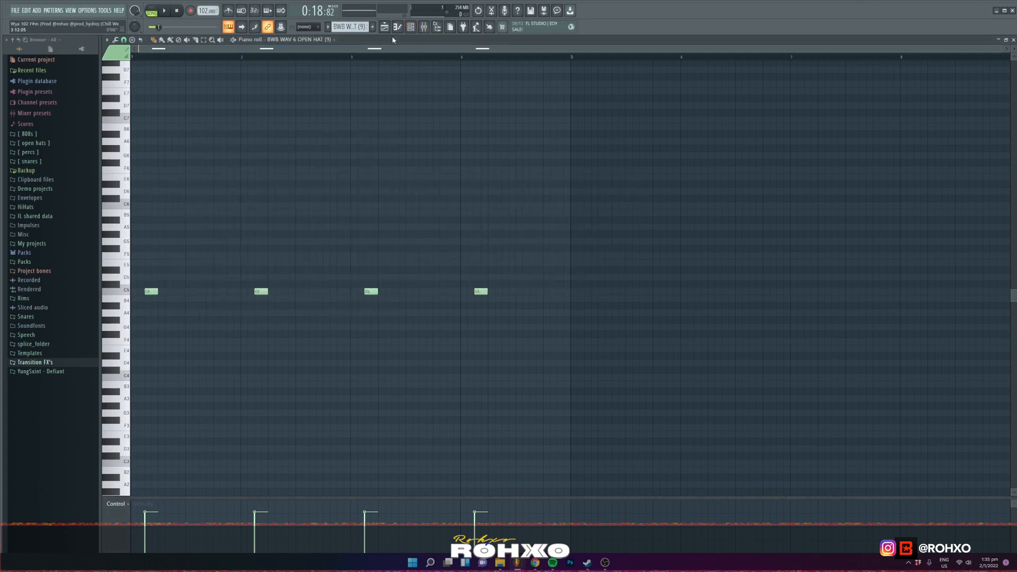
Step: Open the perc [zay shake] pattern from the playlist in the piano roll and play it
{"action": "key", "text": "F5"}
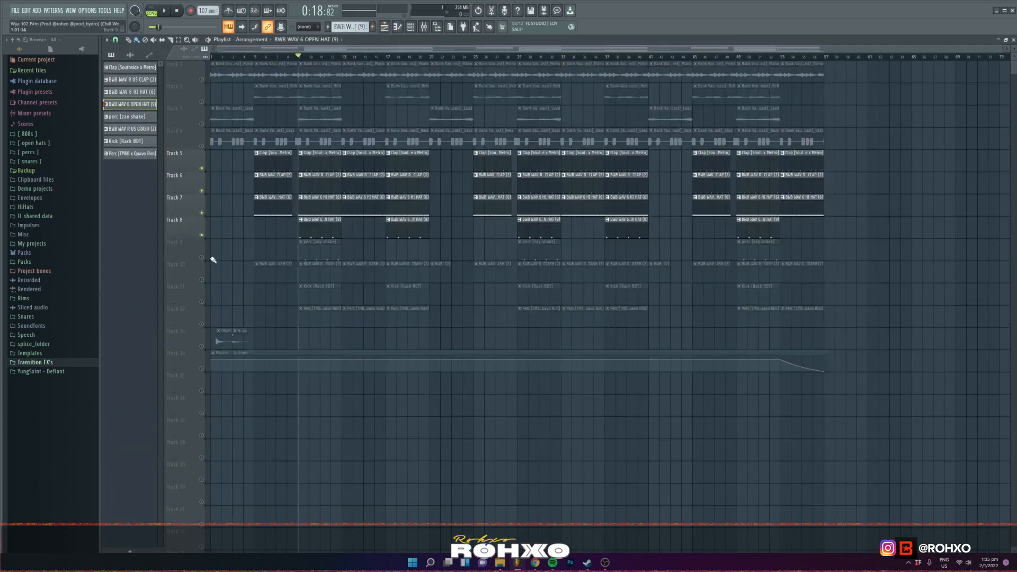
{"action": "double_click", "coordinate": [324, 252]}
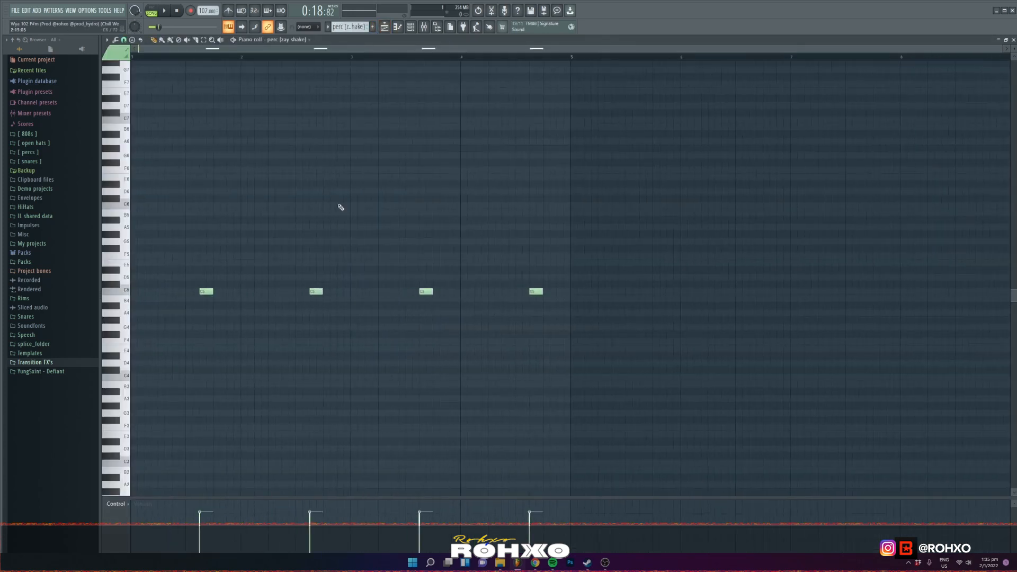
{"action": "key", "text": "space"}
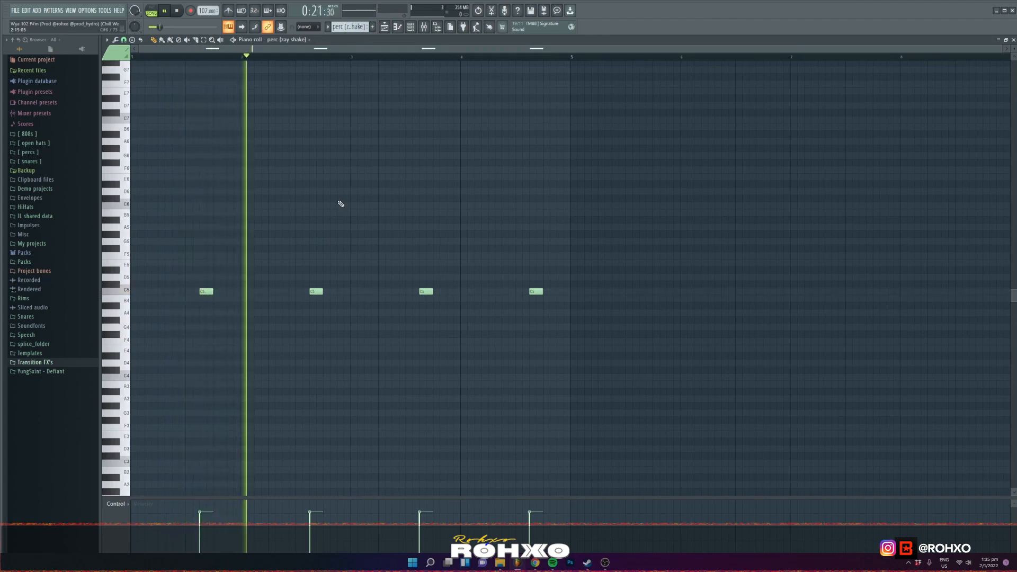
Step: Stop playback and inspect the perc [zay shake] channel's volume envelope settings from the channel rack
{"action": "key", "text": "space"}
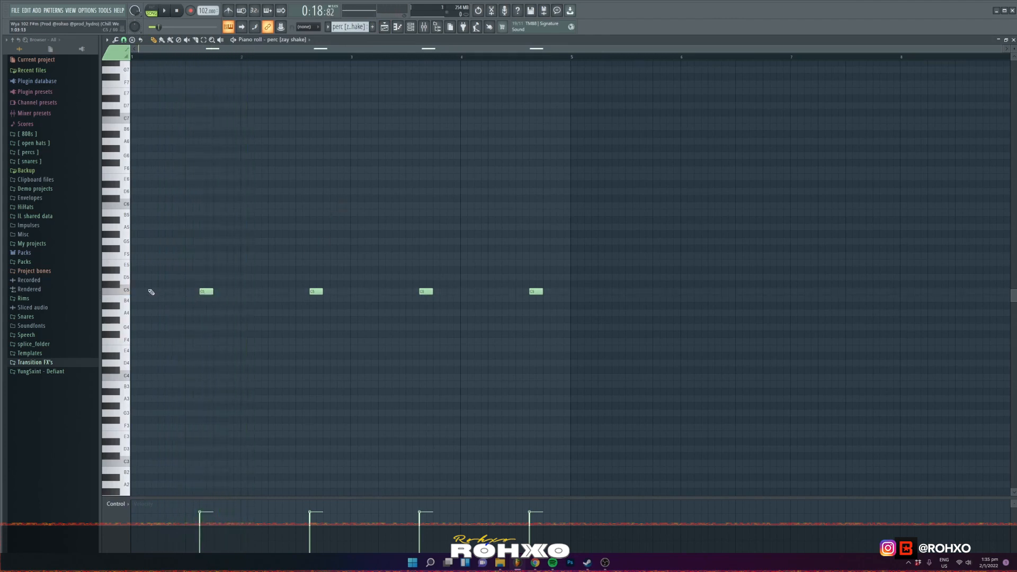
{"action": "left_click", "coordinate": [410, 27]}
{"action": "left_click", "coordinate": [204, 229]}
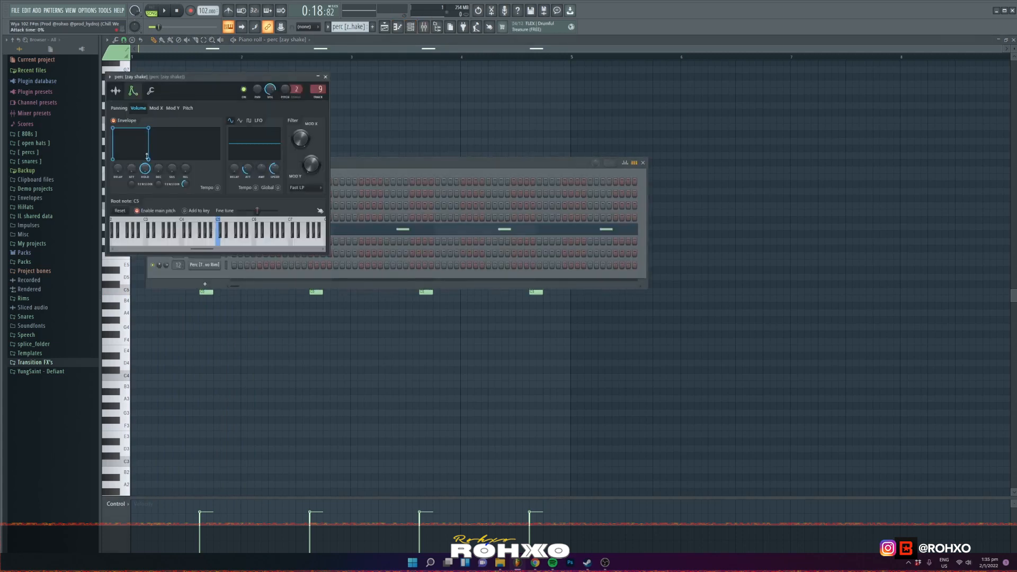
{"action": "left_click", "coordinate": [442, 117]}
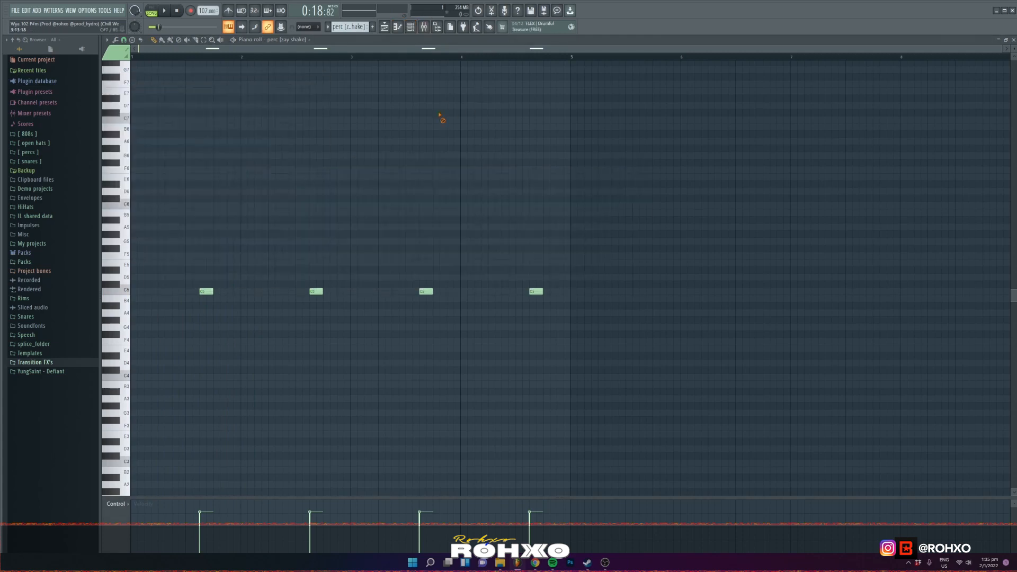
Step: Play the arrangement with the BWB WAV R US CRASH (2) pattern and view its notes in the piano roll
{"action": "left_click", "coordinate": [383, 31]}
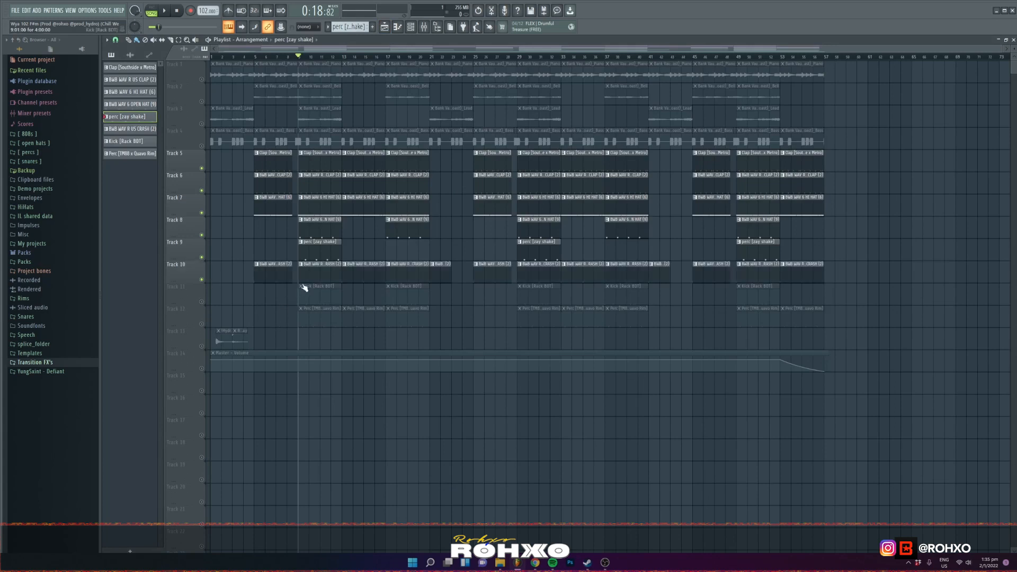
{"action": "key", "text": "space"}
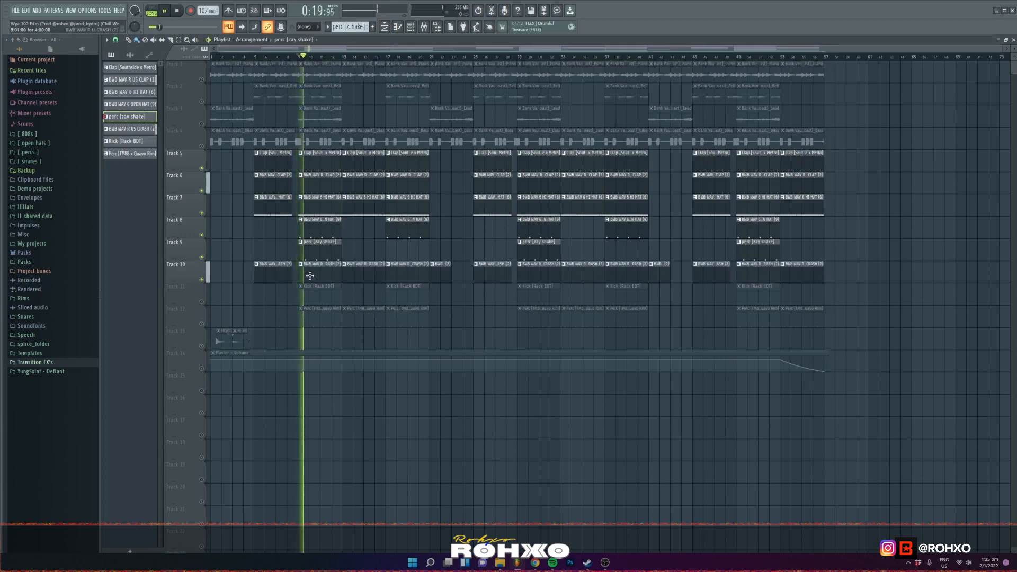
{"action": "double_click", "coordinate": [310, 276]}
{"action": "key", "text": "space"}
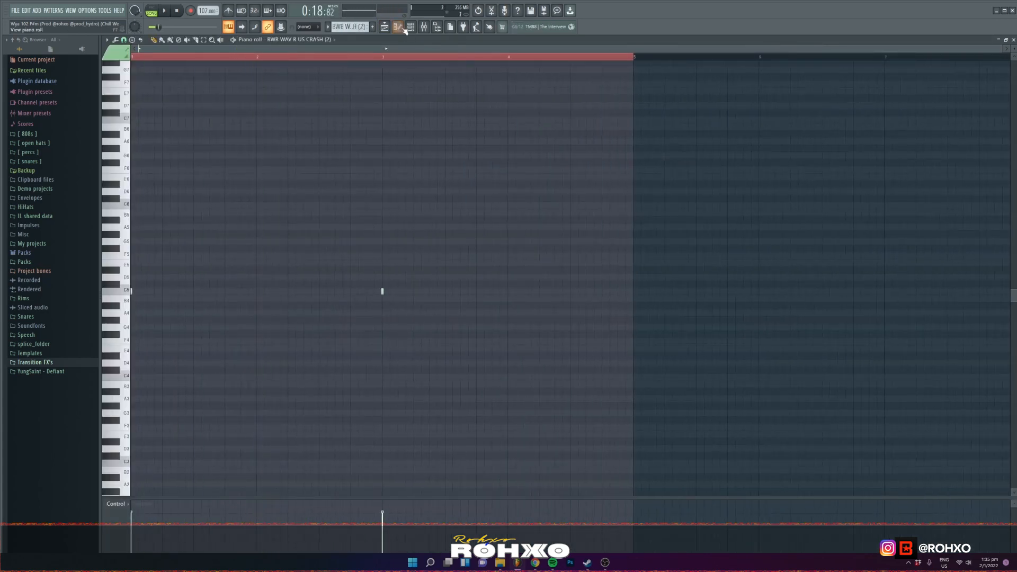
{"action": "left_click", "coordinate": [403, 29]}
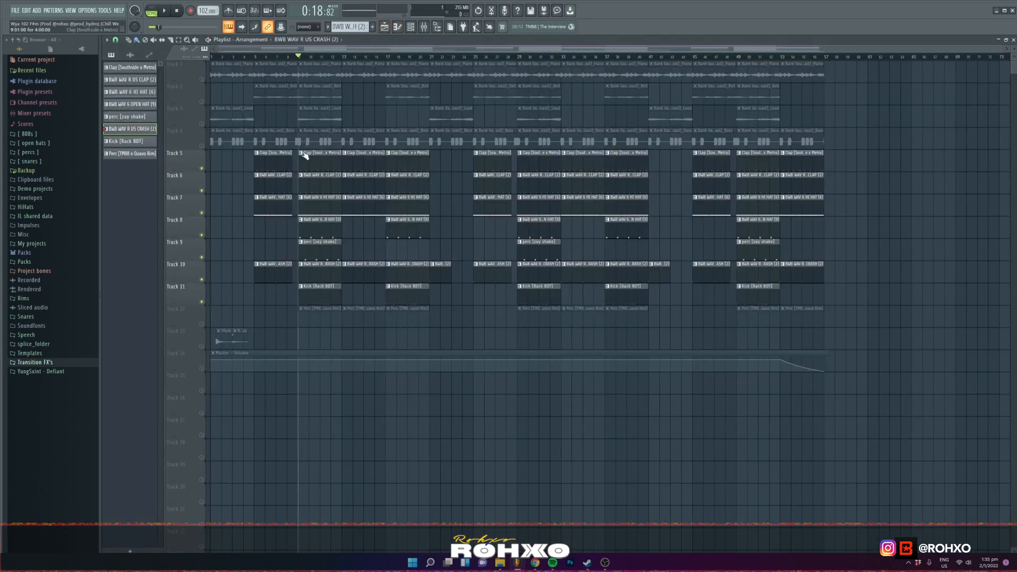
Step: Unmute the bass on Track 4 in the playlist
{"action": "scroll", "coordinate": [304, 155], "scroll_direction": "up", "scroll_amount": 8}
{"action": "scroll", "coordinate": [304, 155], "scroll_direction": "down", "scroll_amount": 7}
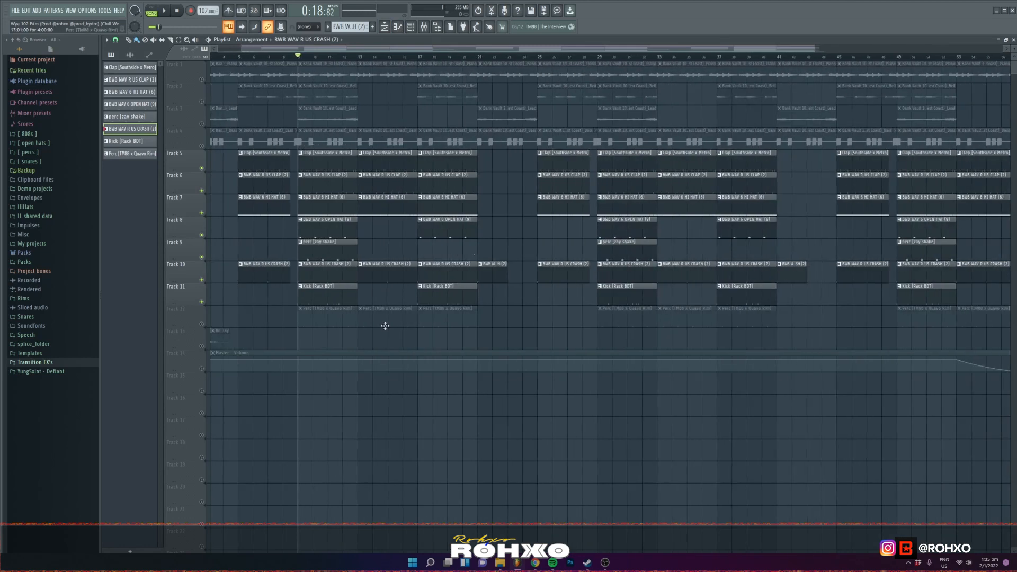
{"action": "left_click", "coordinate": [202, 146]}
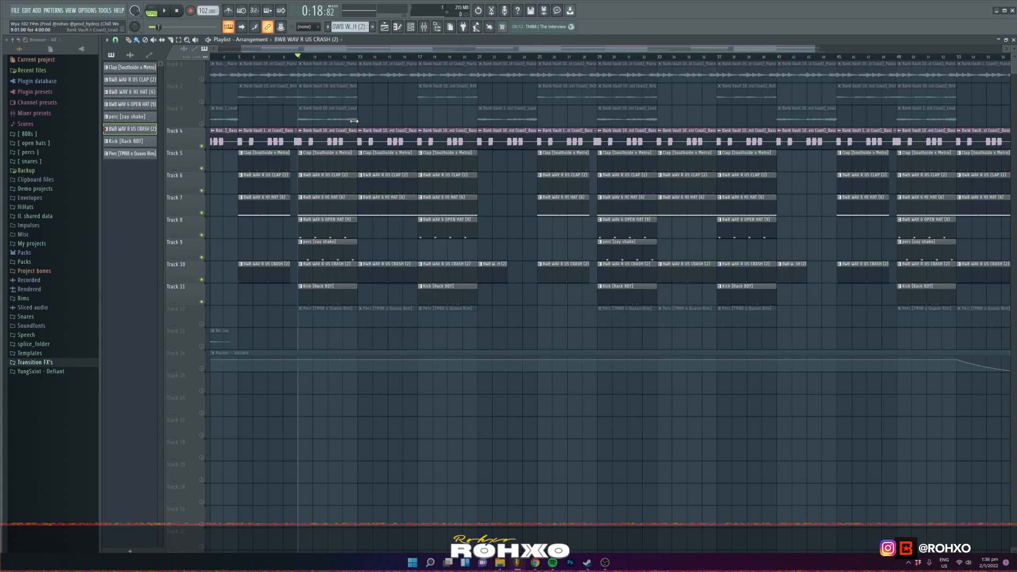
Step: View the Kick [Rack BDT] pattern's notes in the piano roll and play the kick together with the bass
{"action": "double_click", "coordinate": [319, 295]}
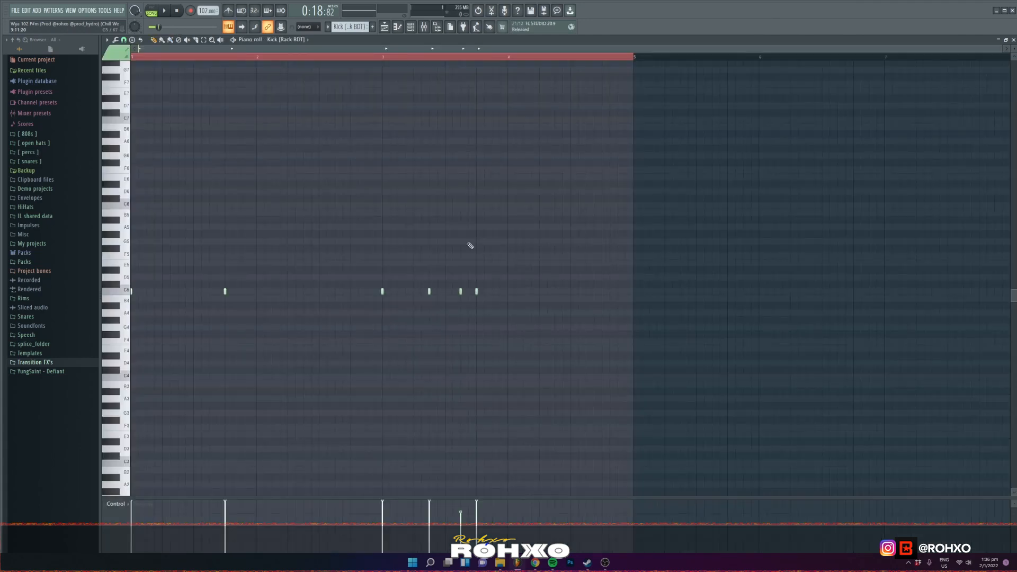
{"action": "left_click", "coordinate": [385, 27]}
{"action": "key", "text": "space"}
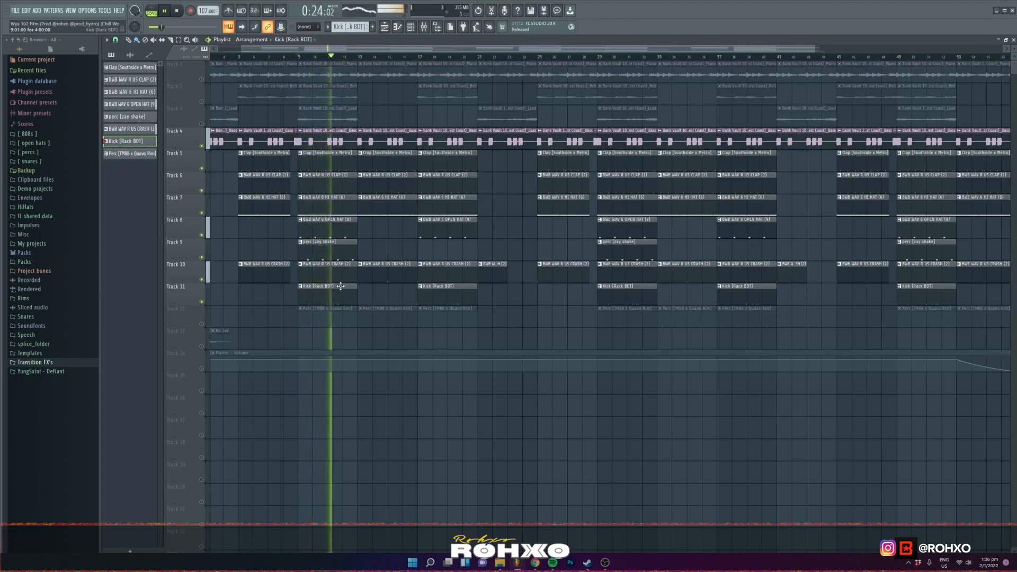
{"action": "key", "text": "space"}
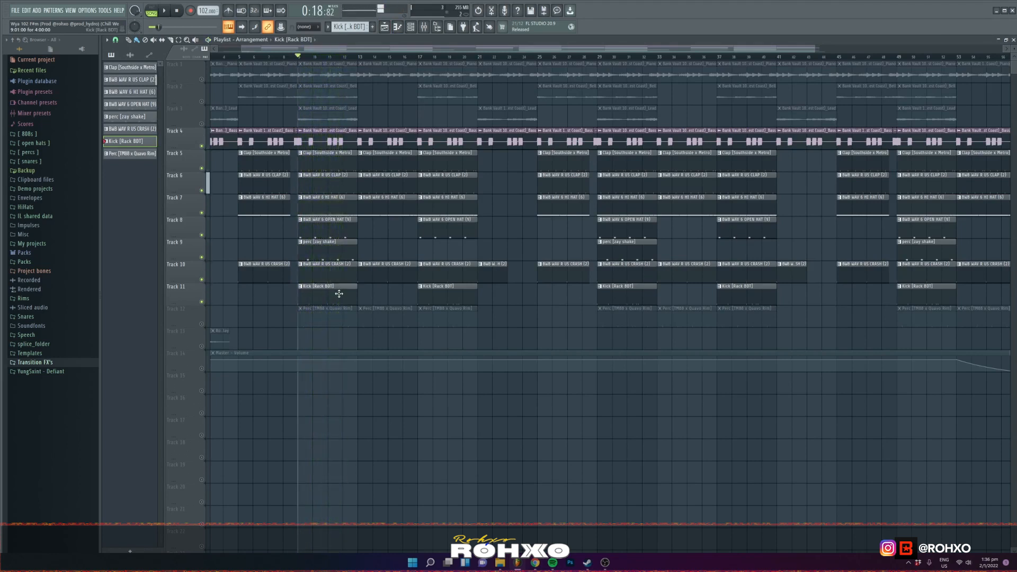
{"action": "double_click", "coordinate": [339, 293]}
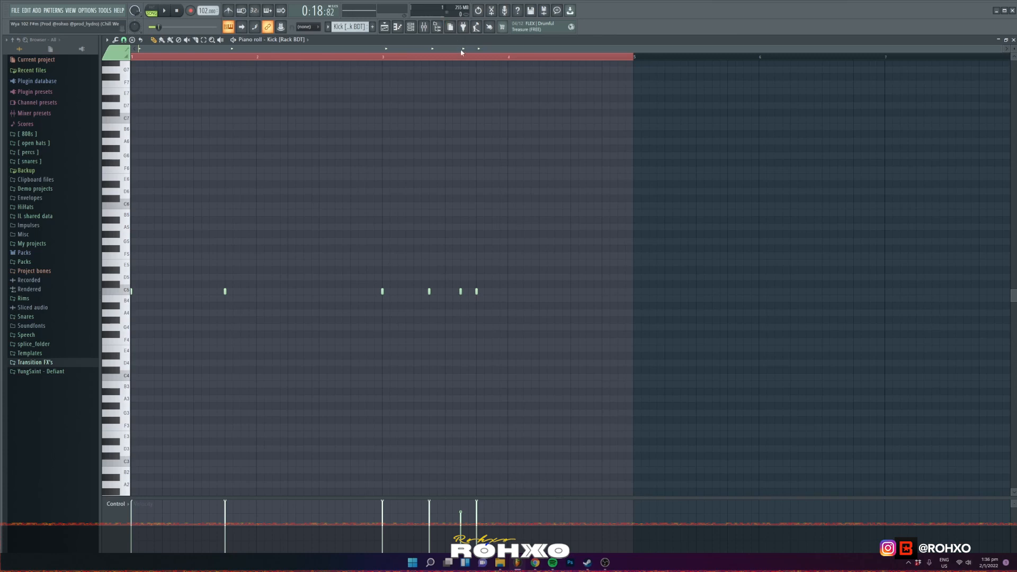
{"action": "left_click", "coordinate": [385, 30]}
Step: Open the Perc [TM88 x Quavo Rim] pattern from Track 12 in the piano roll, play it and return to the playlist
{"action": "double_click", "coordinate": [313, 319]}
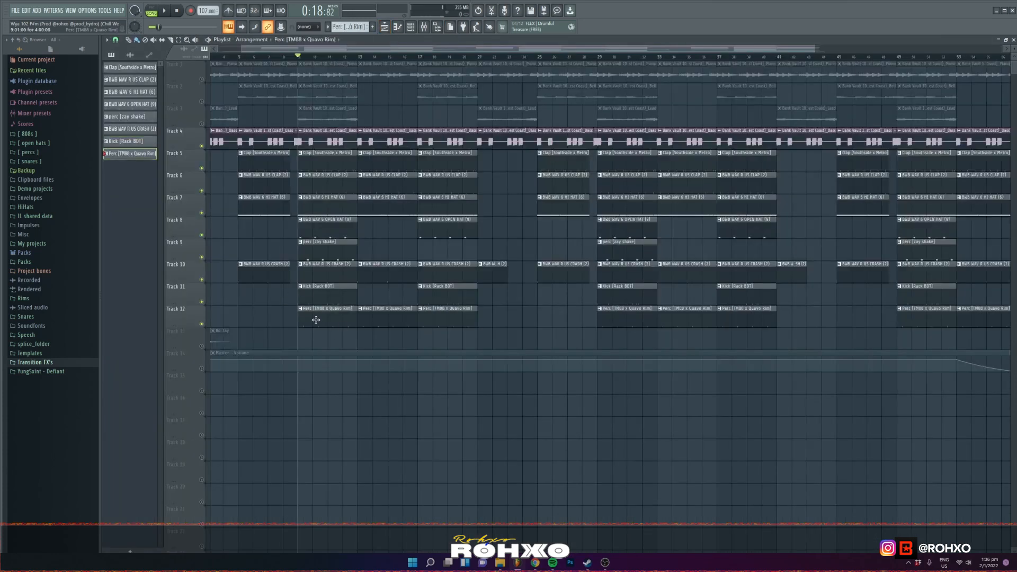
{"action": "key", "text": "space"}
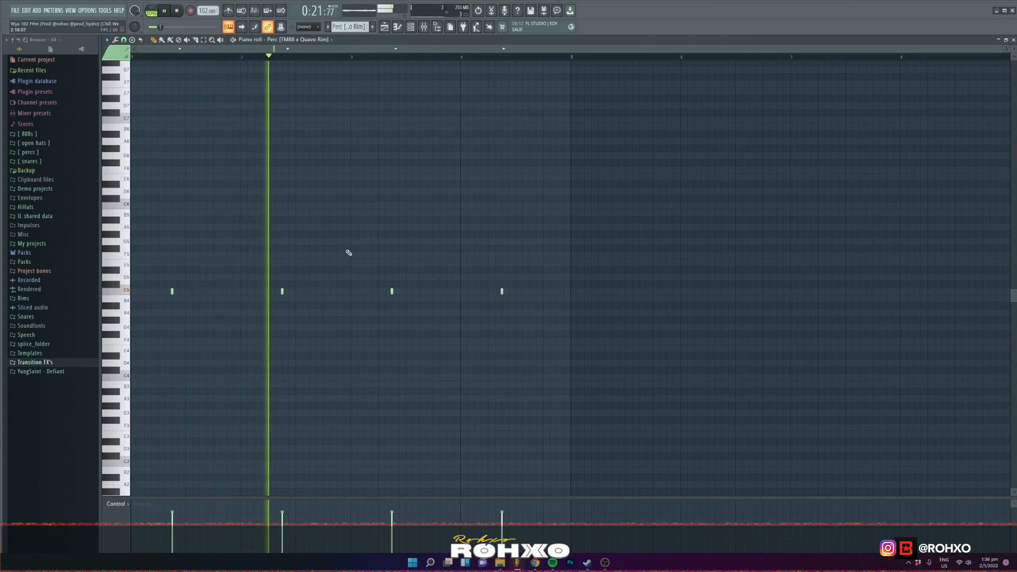
{"action": "key", "text": "space"}
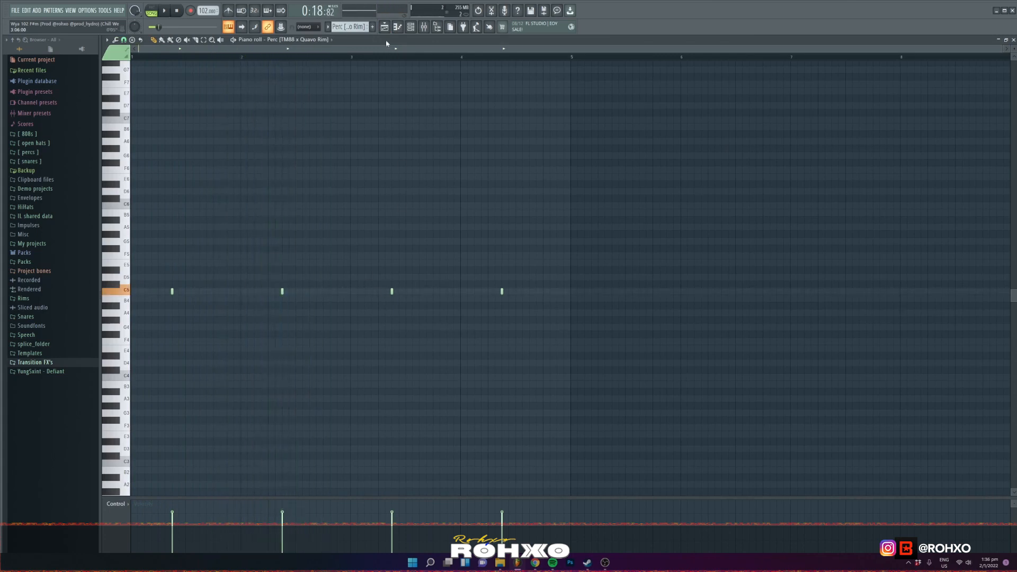
{"action": "left_click", "coordinate": [384, 26]}
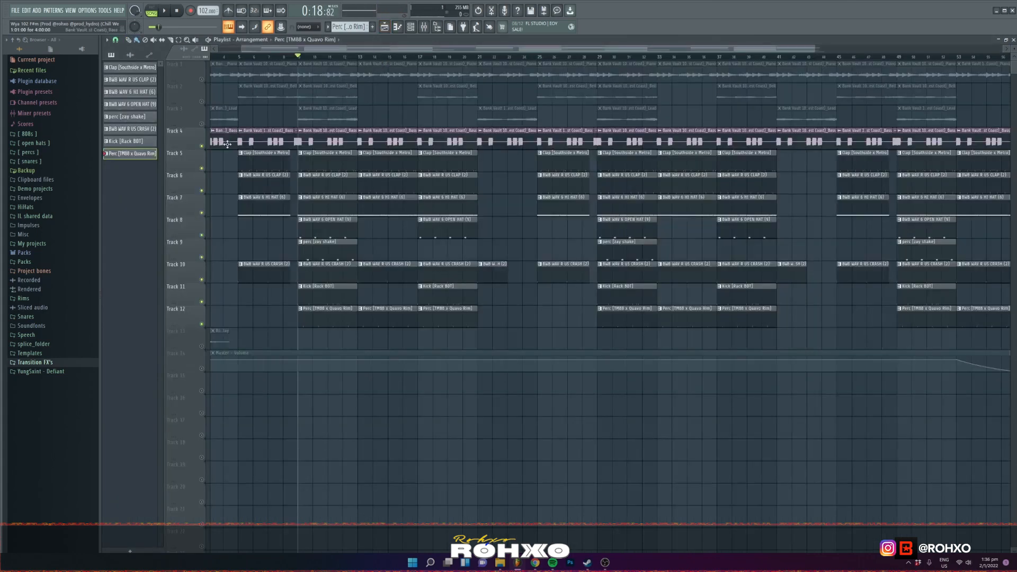
Step: Solo Track 4 and release the solo to enable every playlist track
{"action": "scroll", "coordinate": [225, 206], "scroll_direction": "down", "scroll_amount": 2}
{"action": "right_click", "coordinate": [201, 146]}
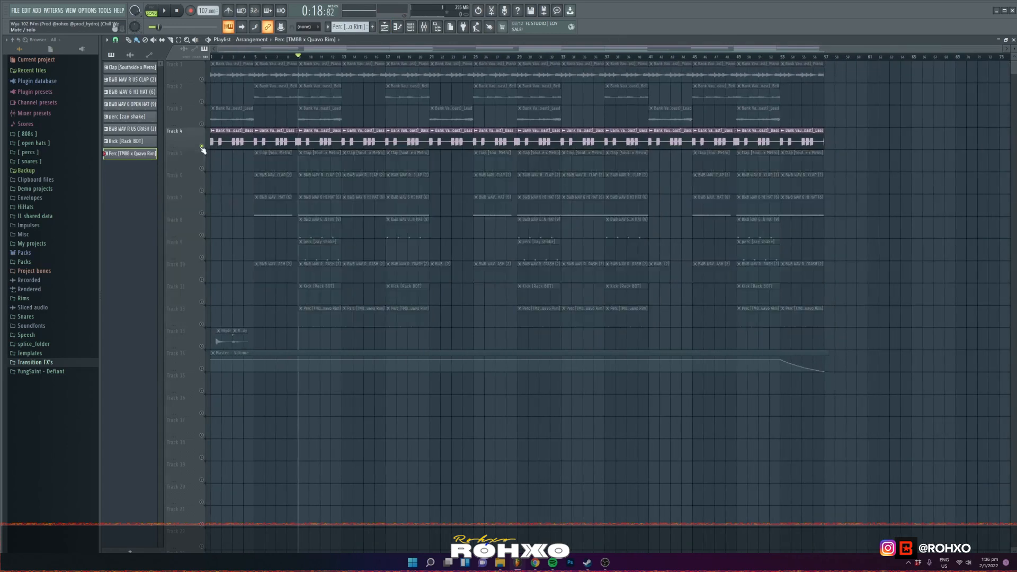
{"action": "right_click", "coordinate": [202, 146]}
Step: Play the full arrangement briefly from bar 5 and stop it
{"action": "mouse_move", "coordinate": [253, 58]}
{"action": "left_mouse_down"}
{"action": "mouse_move", "coordinate": [298, 66]}
{"action": "mouse_move", "coordinate": [264, 63]}
{"action": "mouse_move", "coordinate": [292, 69]}
{"action": "mouse_move", "coordinate": [254, 73]}
{"action": "left_mouse_up"}
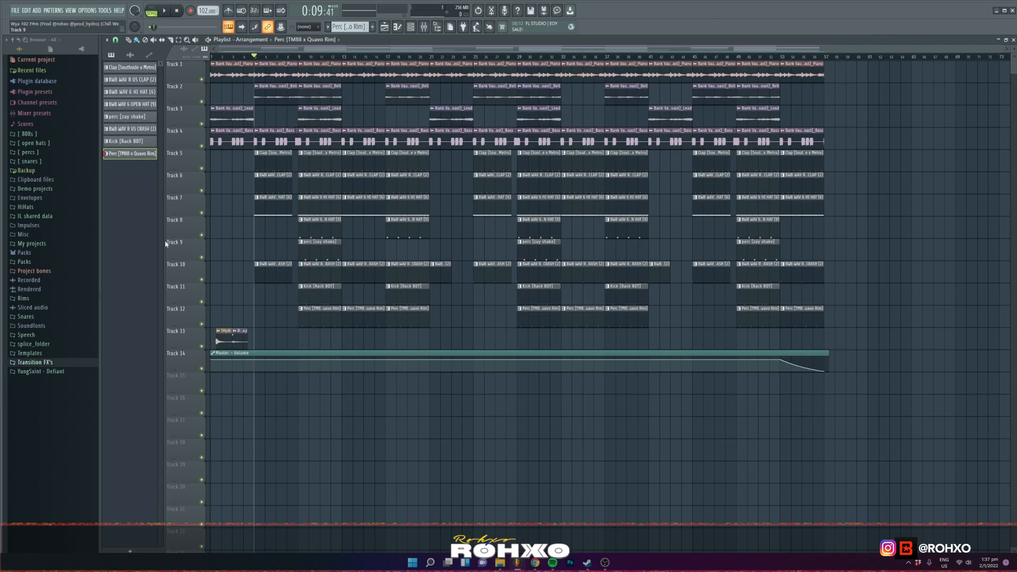
{"action": "key", "text": "space"}
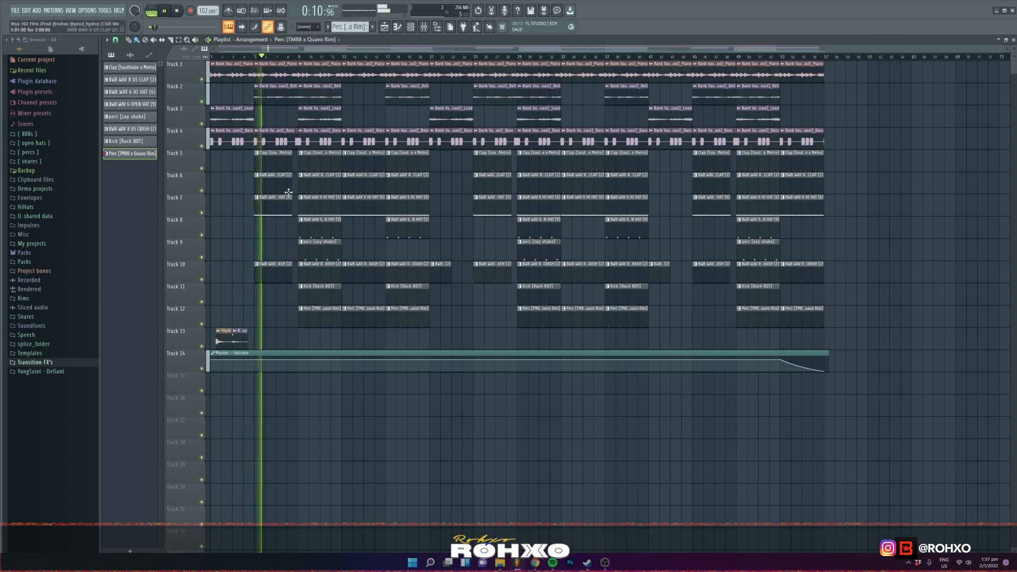
{"action": "key", "text": "space"}
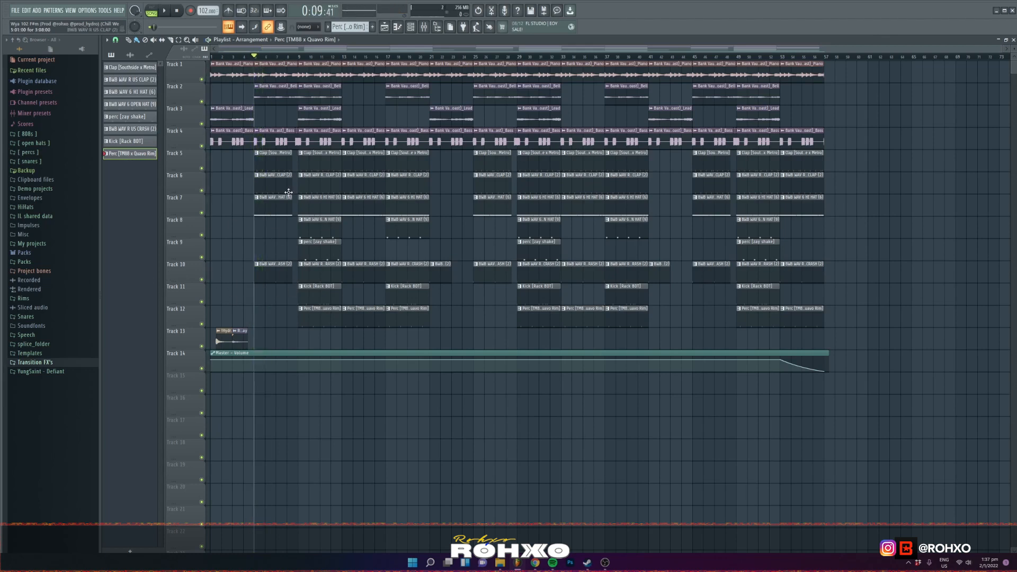
Step: Move the playhead to bar 9 and bar 20, and examine the producer tag clips on Track 13
{"action": "left_click", "coordinate": [299, 57]}
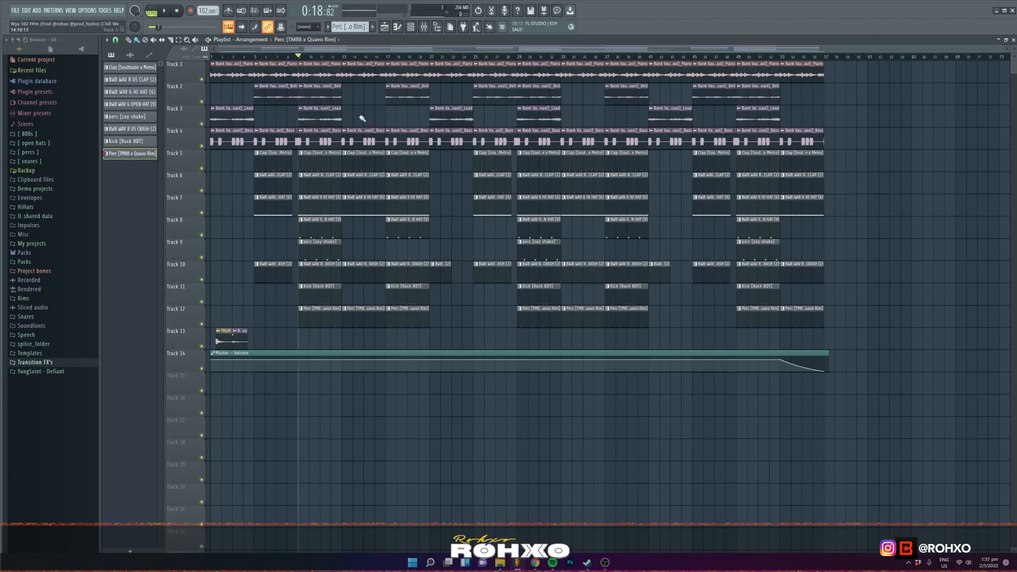
{"action": "left_click", "coordinate": [418, 57]}
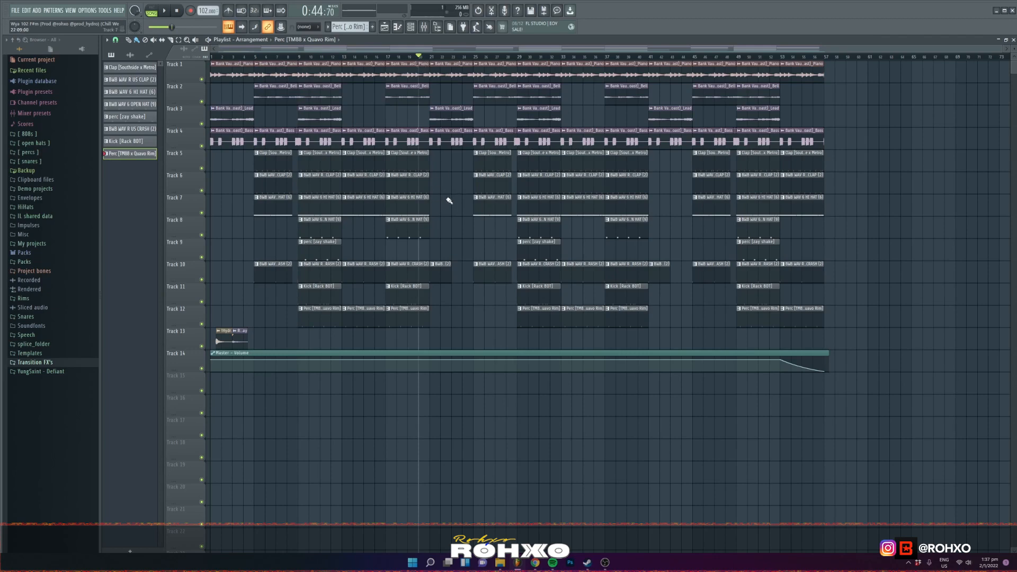
{"action": "scroll", "coordinate": [350, 243], "scroll_direction": "up", "scroll_amount": 5}
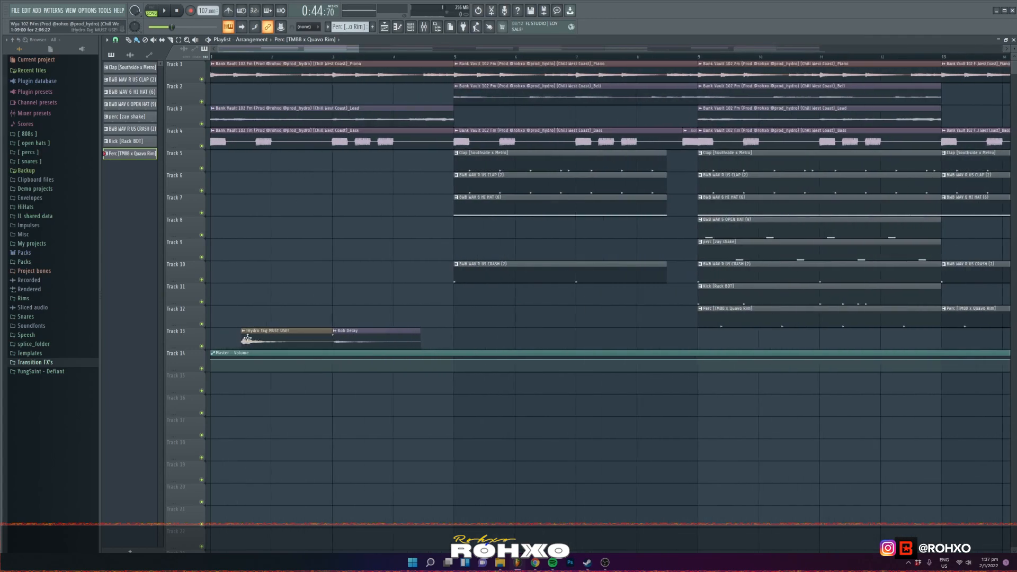
{"action": "scroll", "coordinate": [350, 243], "scroll_direction": "down", "scroll_amount": 5}
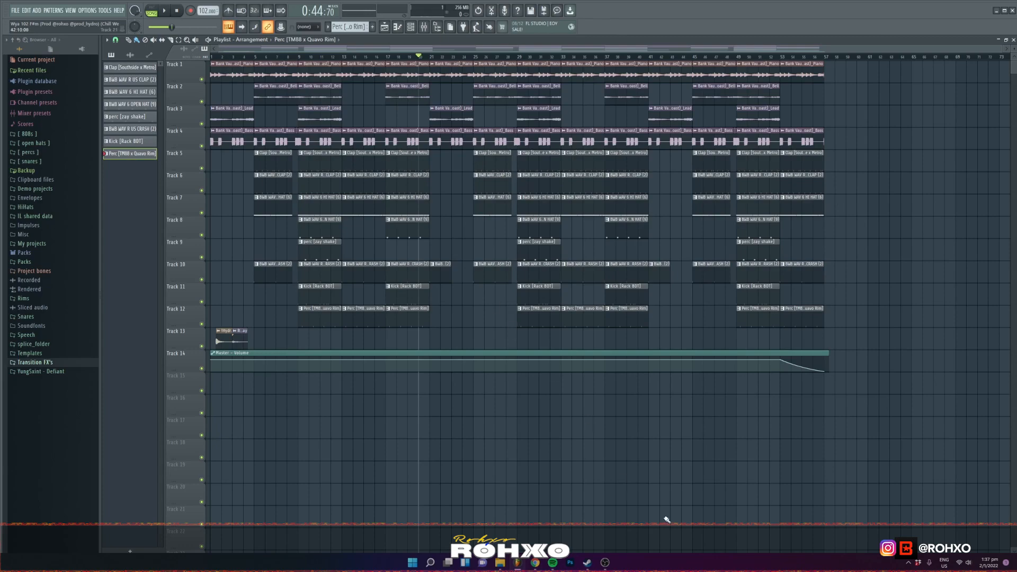
{"action": "mouse_move", "coordinate": [608, 562]}
{"action": "left_click", "coordinate": [612, 535]}
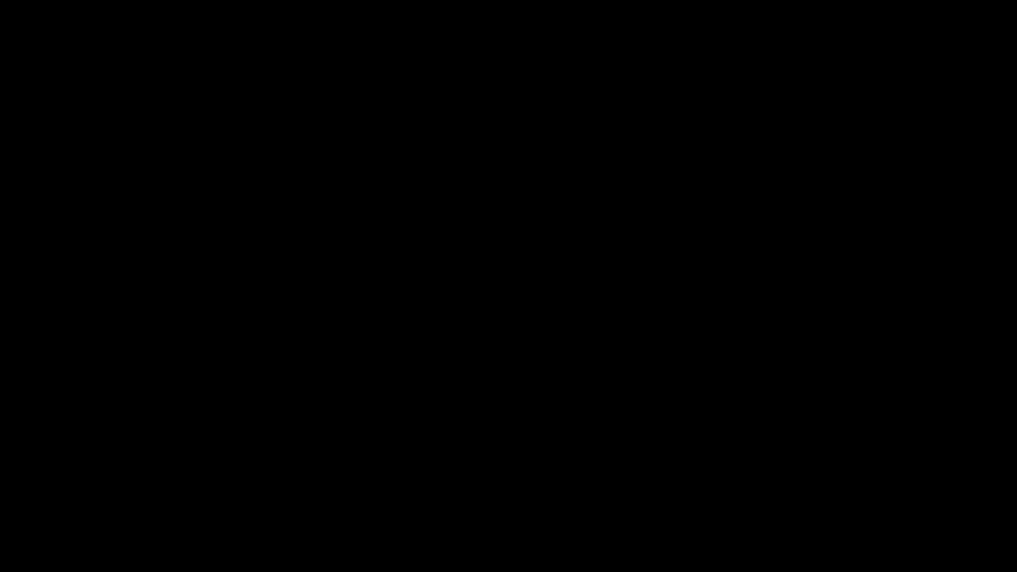